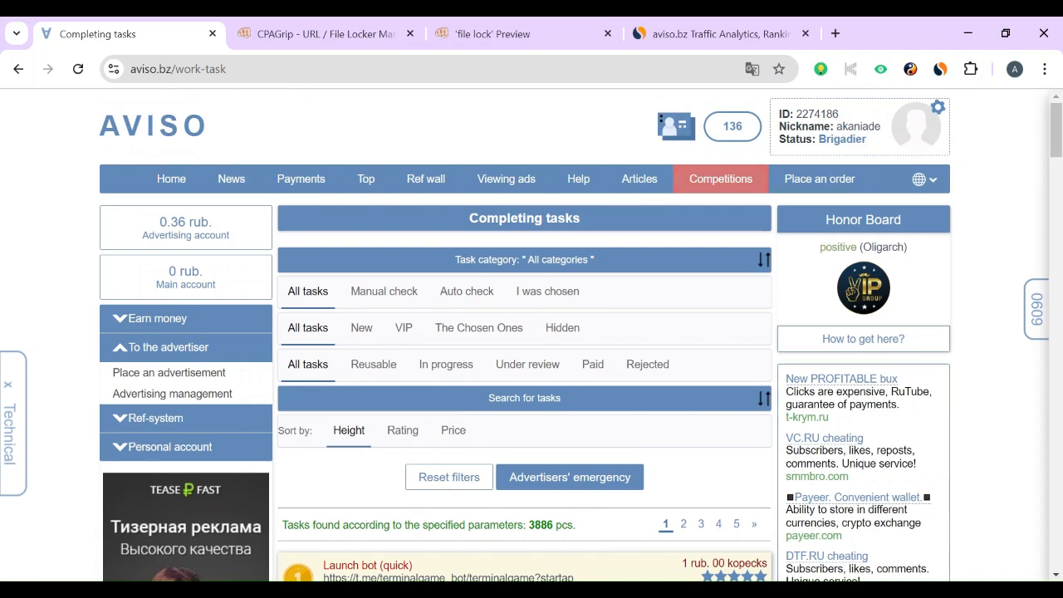
mouse_move(1058, 145)
mouse_down()
mouse_move(1059, 164)
mouse_move(1060, 133)
mouse_up()
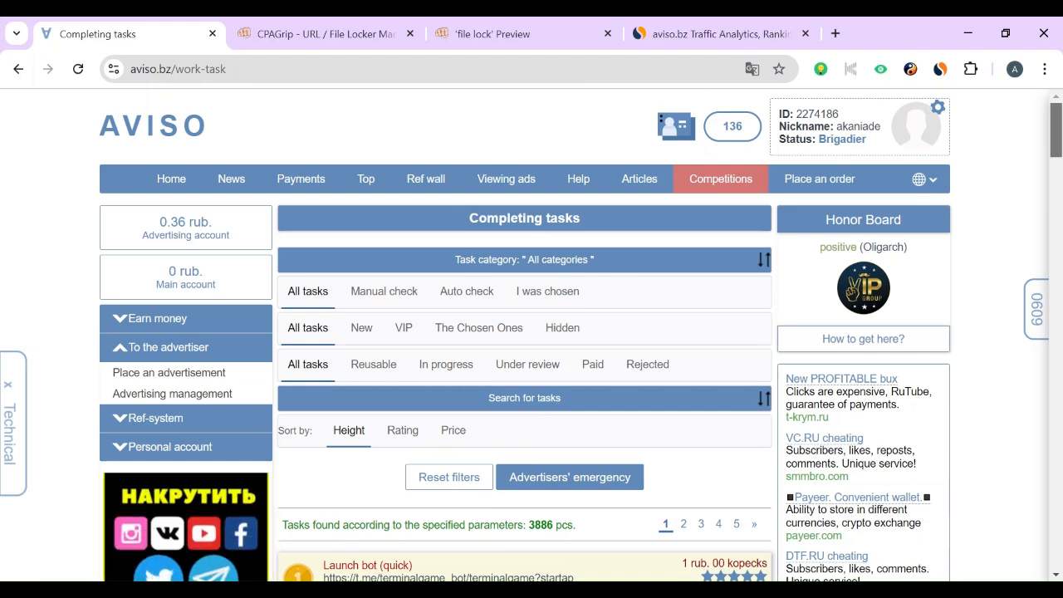
scroll(1059, 145, down, 2)
scroll(1059, 145, up, 2)
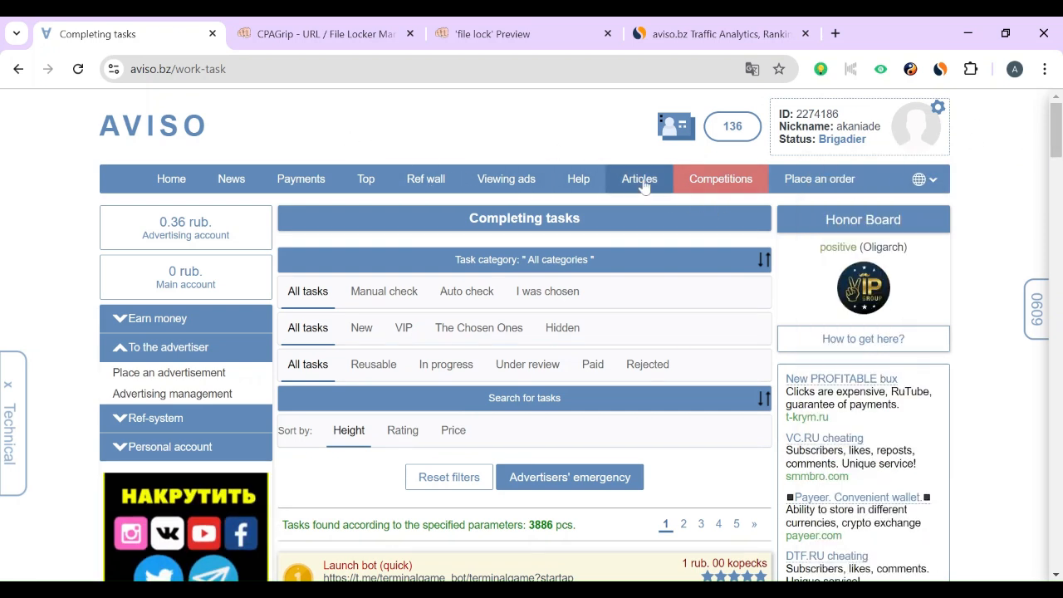
Open the advertisement placement page and choose Tasks as the advertising type
scroll(523, 332, down, 1)
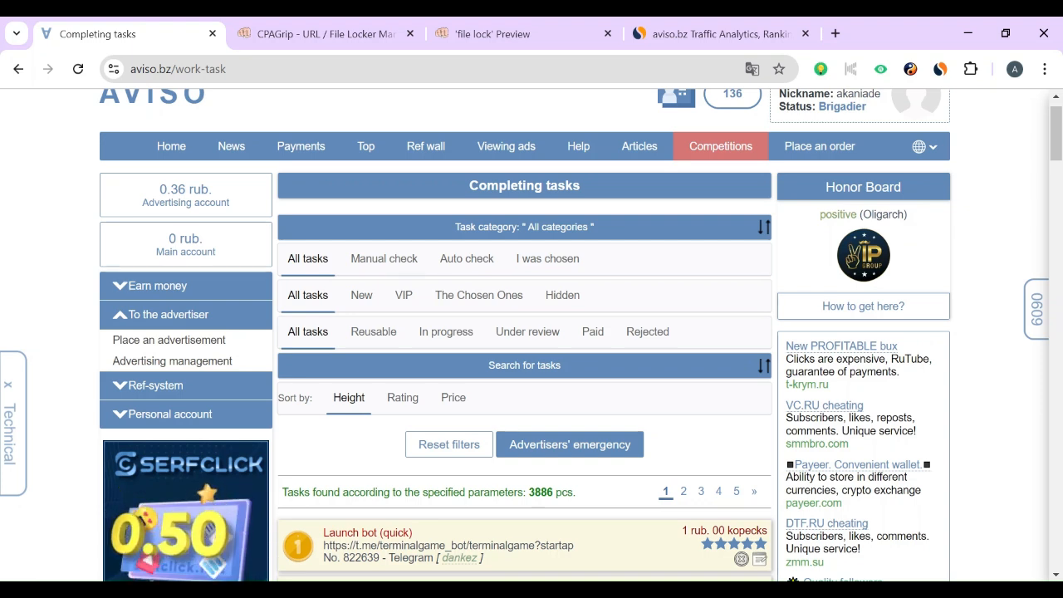
click(192, 347)
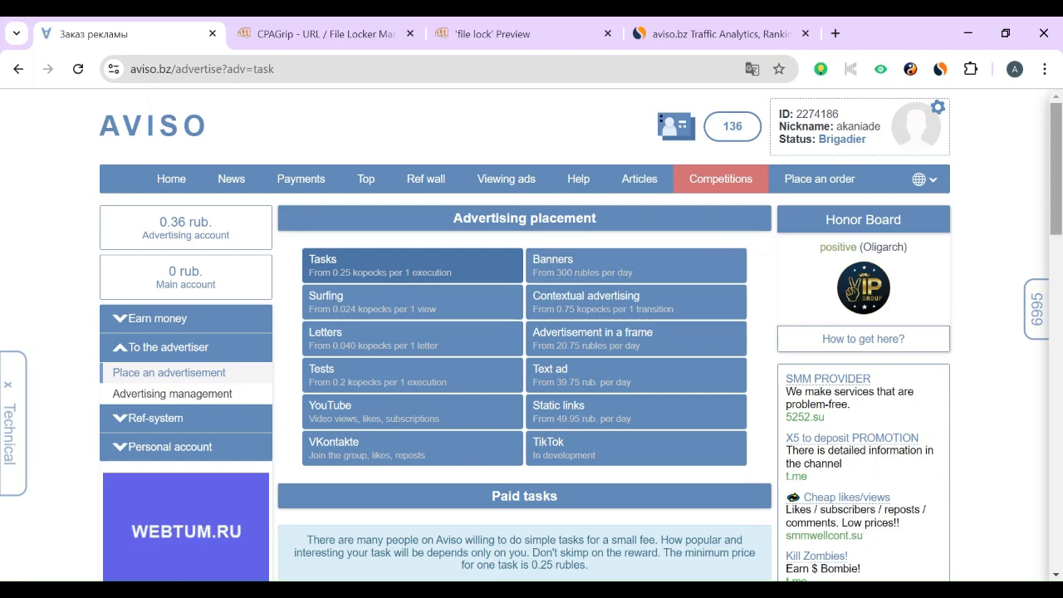
scroll(632, 249, down, 1)
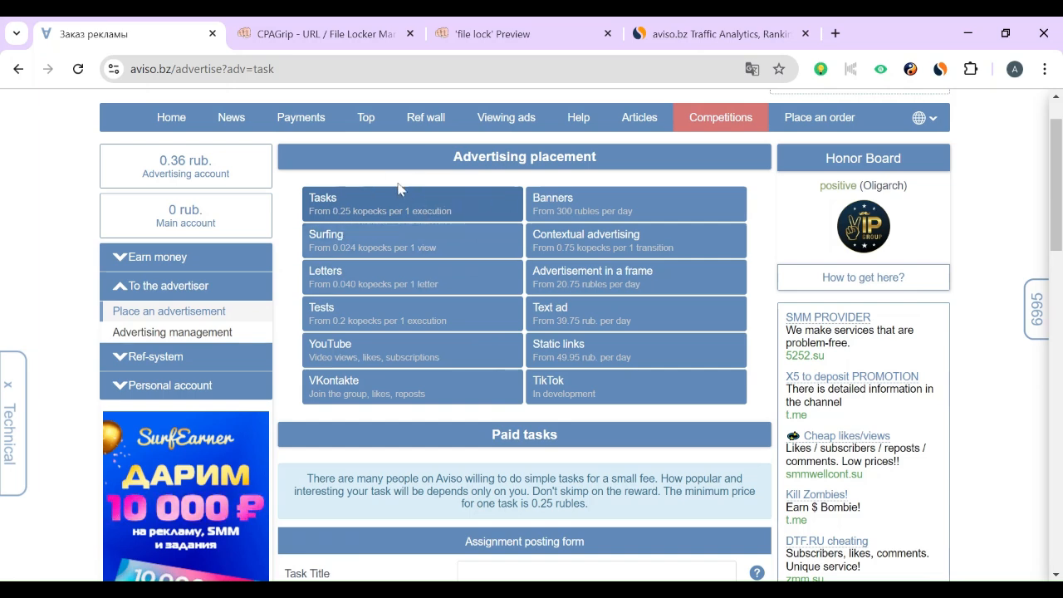
click(363, 208)
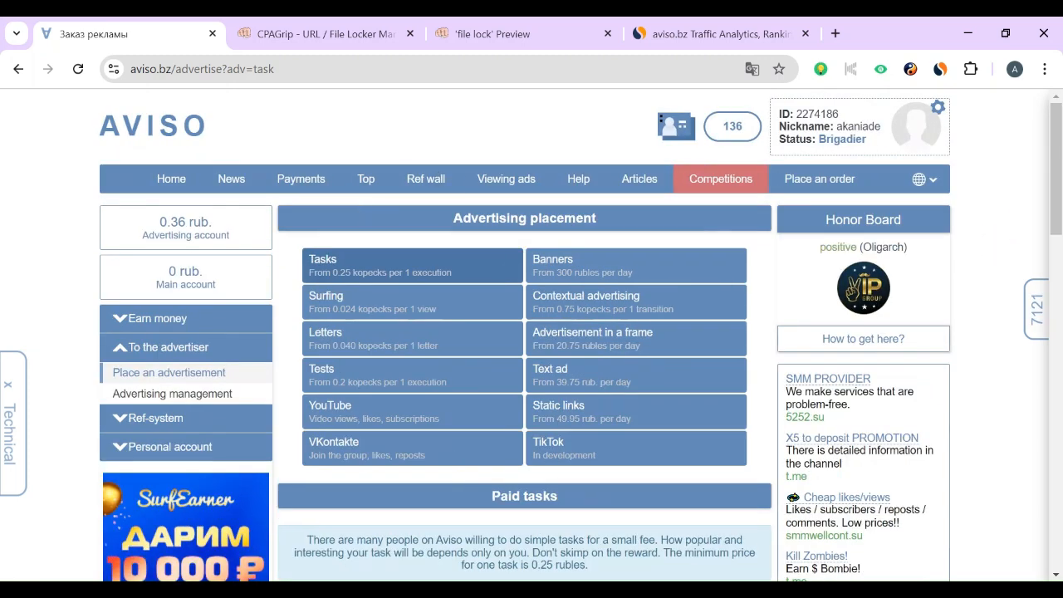
Title the new task CPA GRIP and set its category to Registration with activity
scroll(531, 332, down, 3)
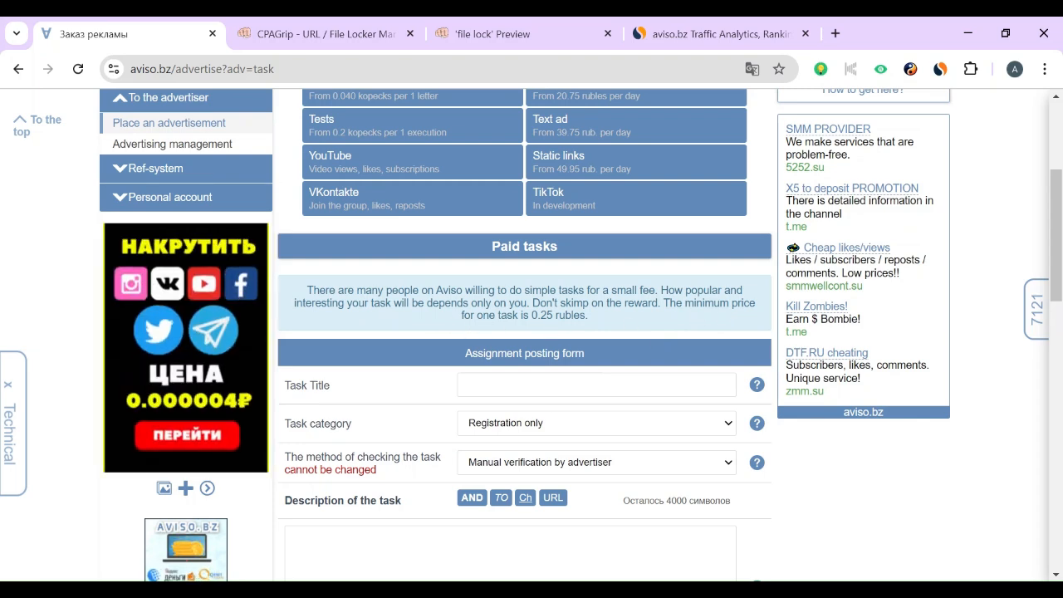
scroll(627, 322, down, 1)
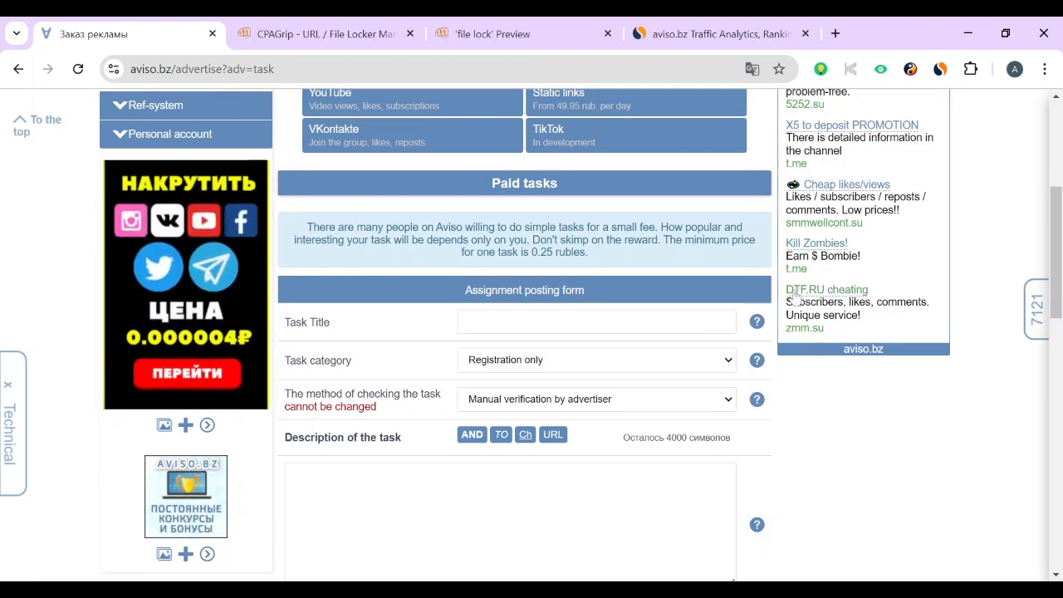
scroll(531, 332, down, 1)
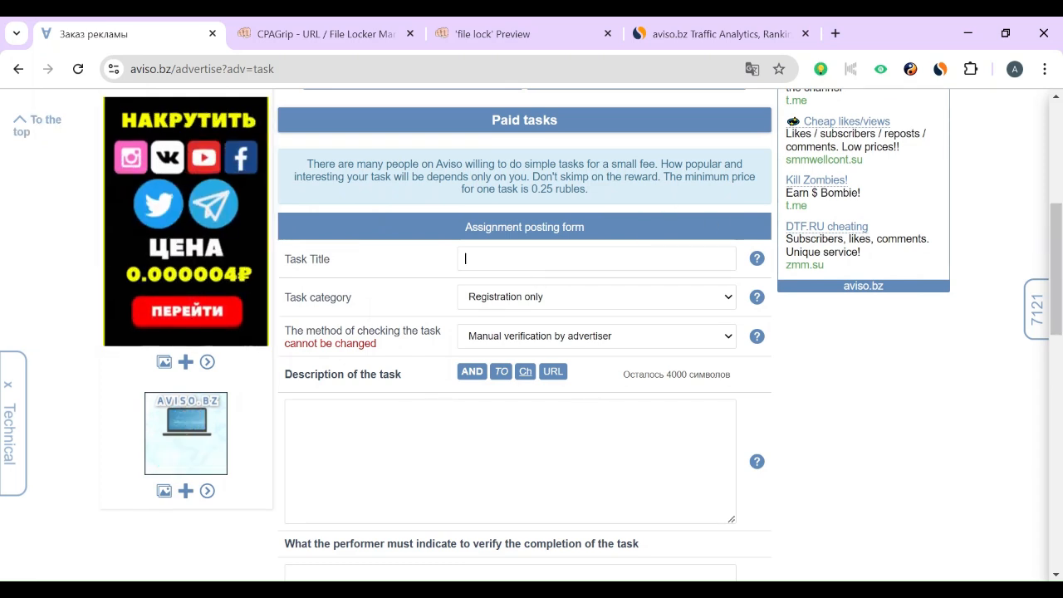
click(532, 261)
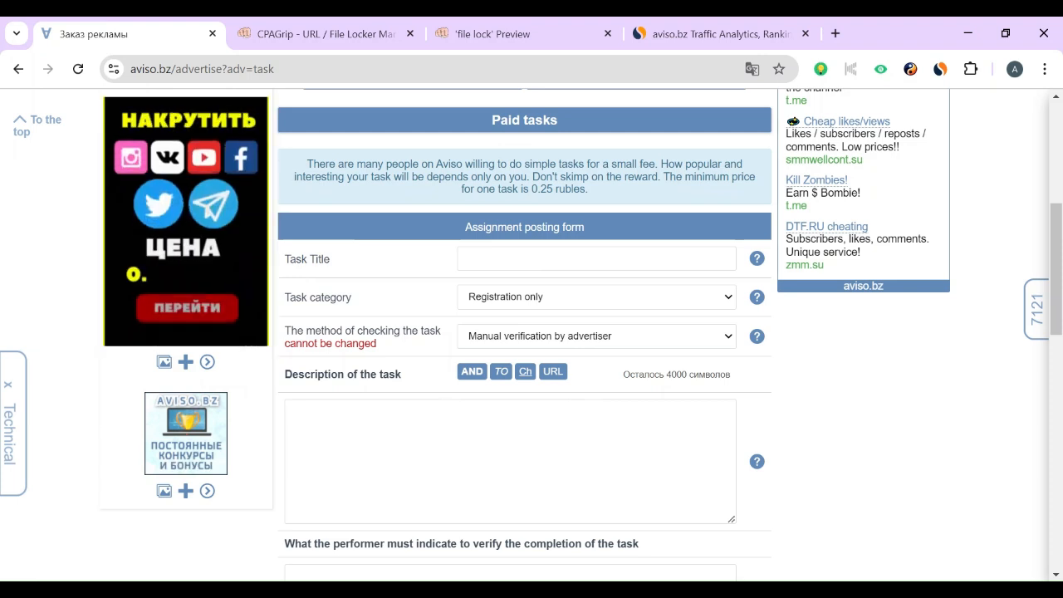
text(C)
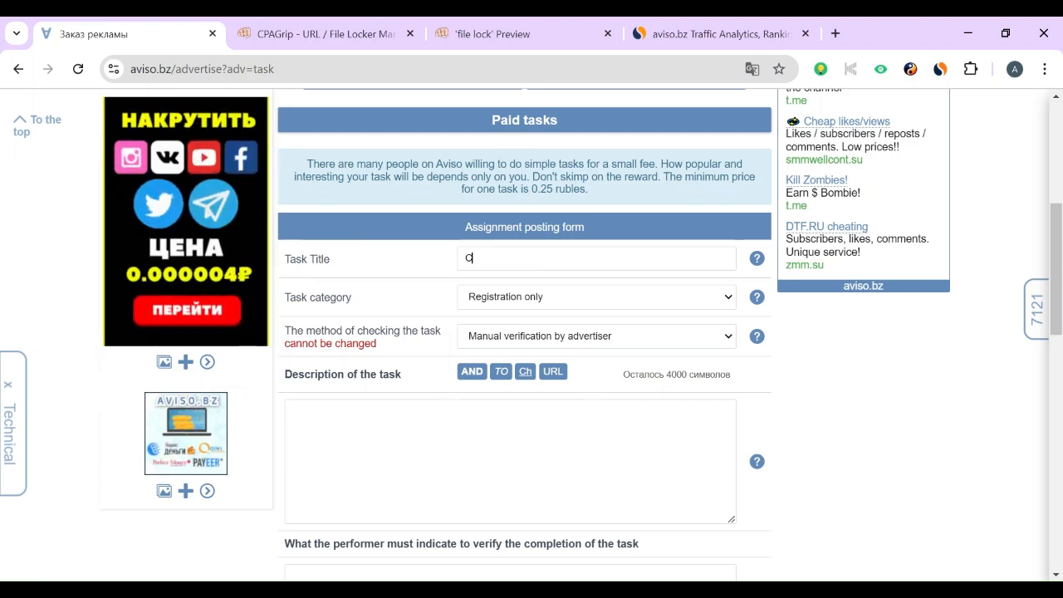
text(PA GRIP)
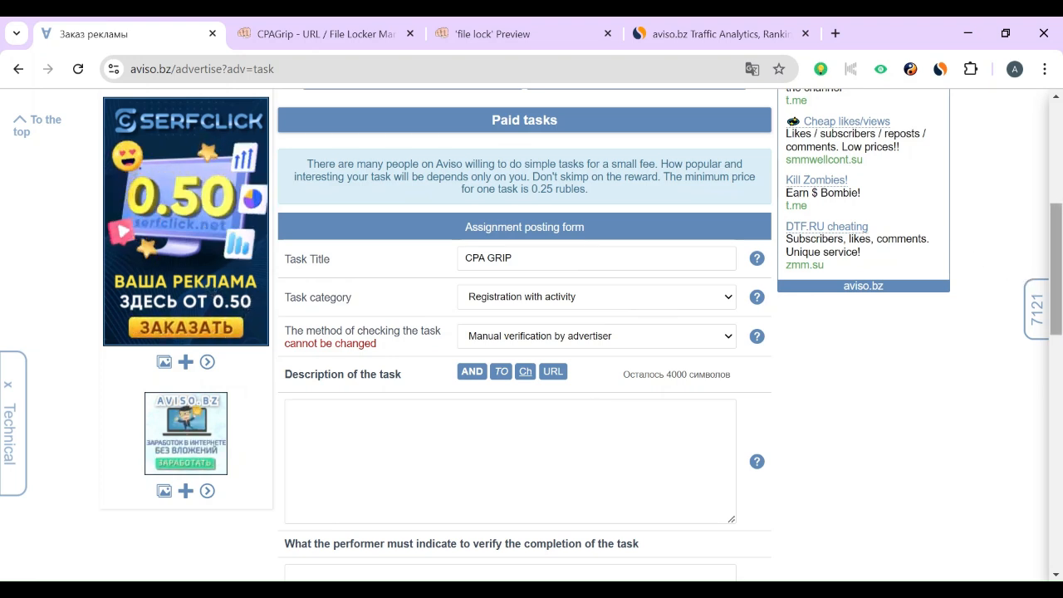
scroll(532, 332, down, 1)
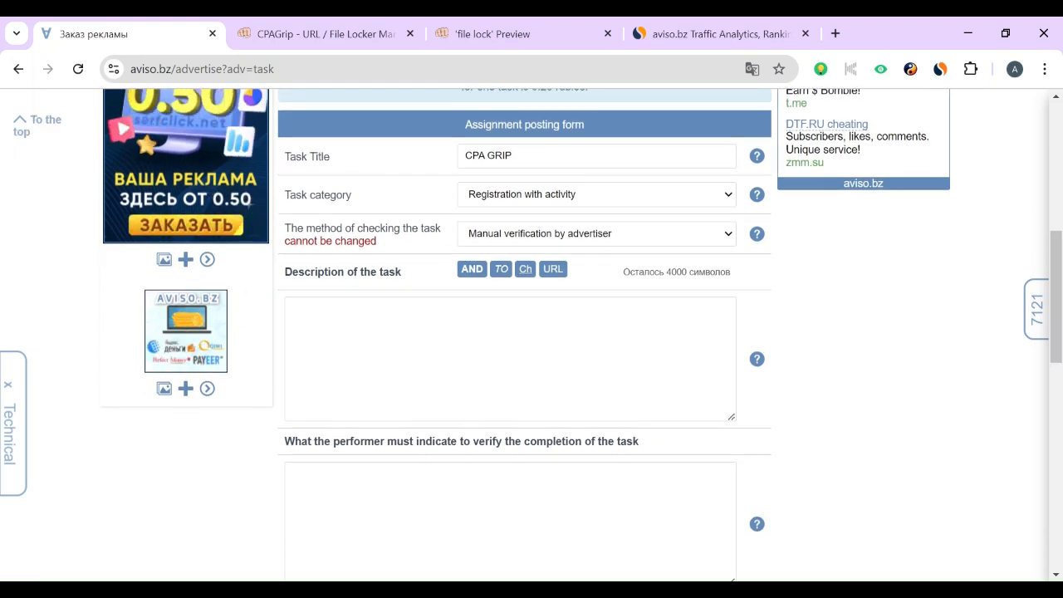
click(292, 309)
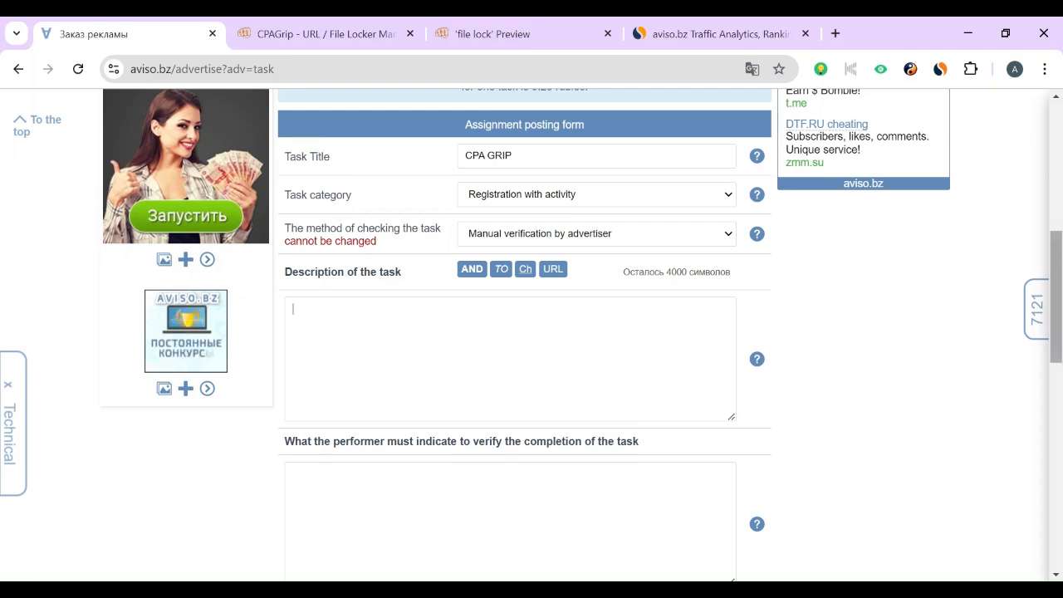
drag(1057, 274, 1057, 345)
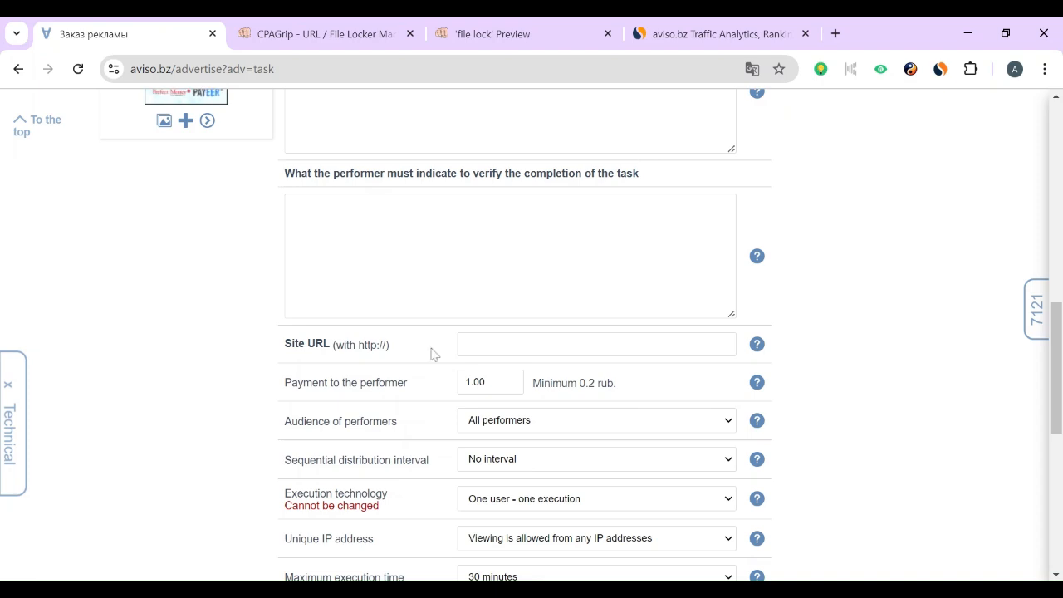
click(490, 344)
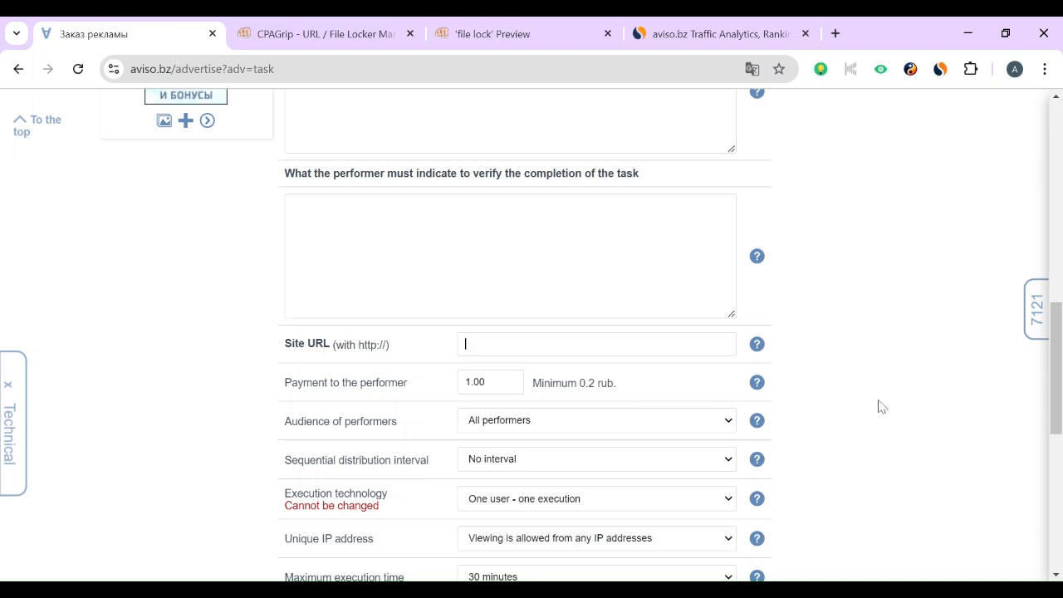
click(692, 390)
scroll(909, 335, down, 1)
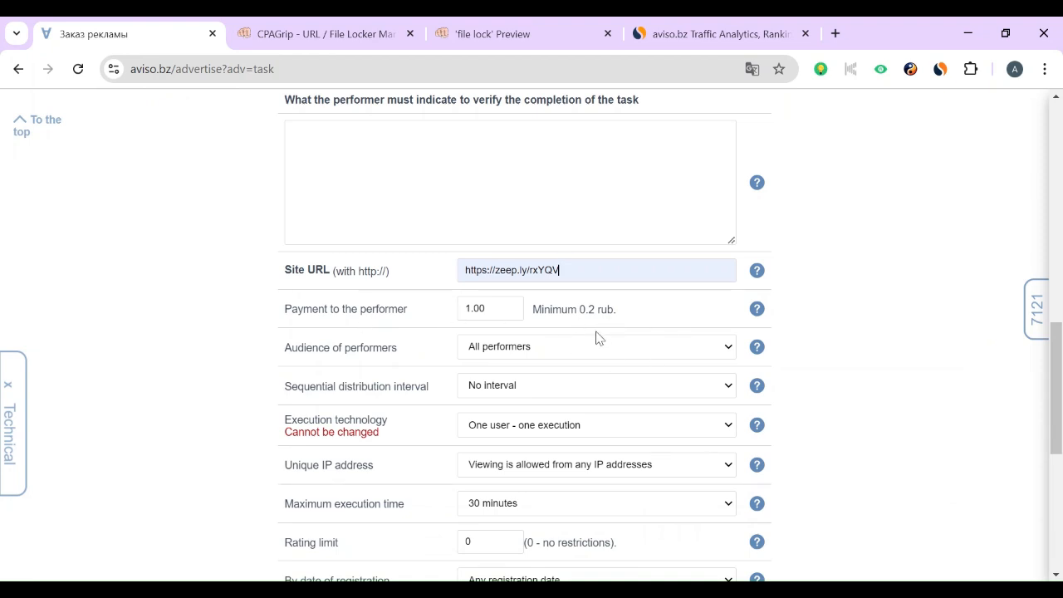
Set the payment to the performer to 0.3 rubles
key(Tab)
text(0)
key(BackSpace)
key(BackSpace)
key(BackSpace)
scroll(525, 333, down, 3)
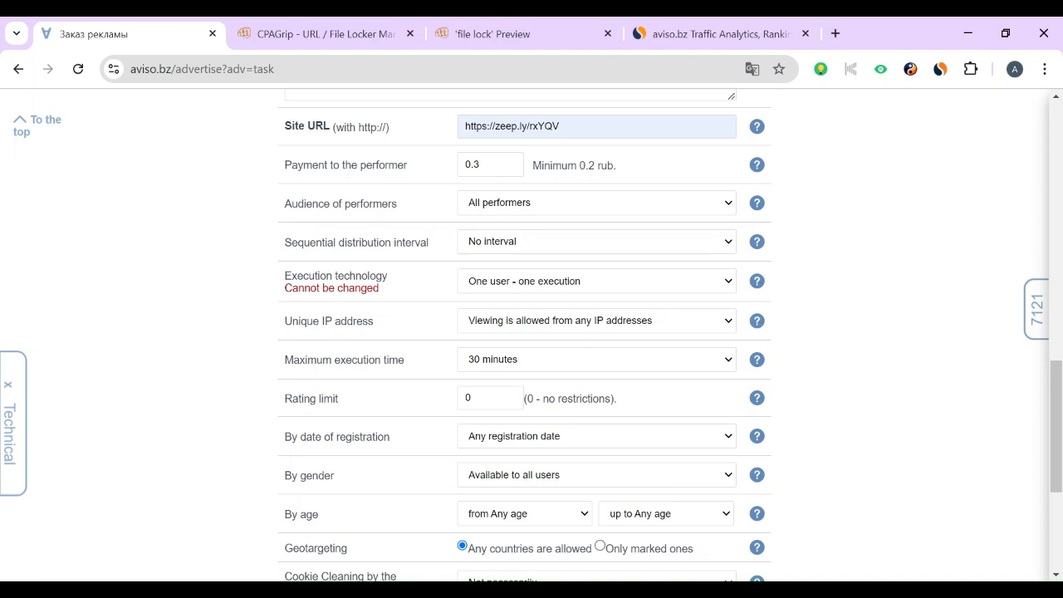
Try the Fixed interval option for sequential distribution and return it to No interval
click(532, 261)
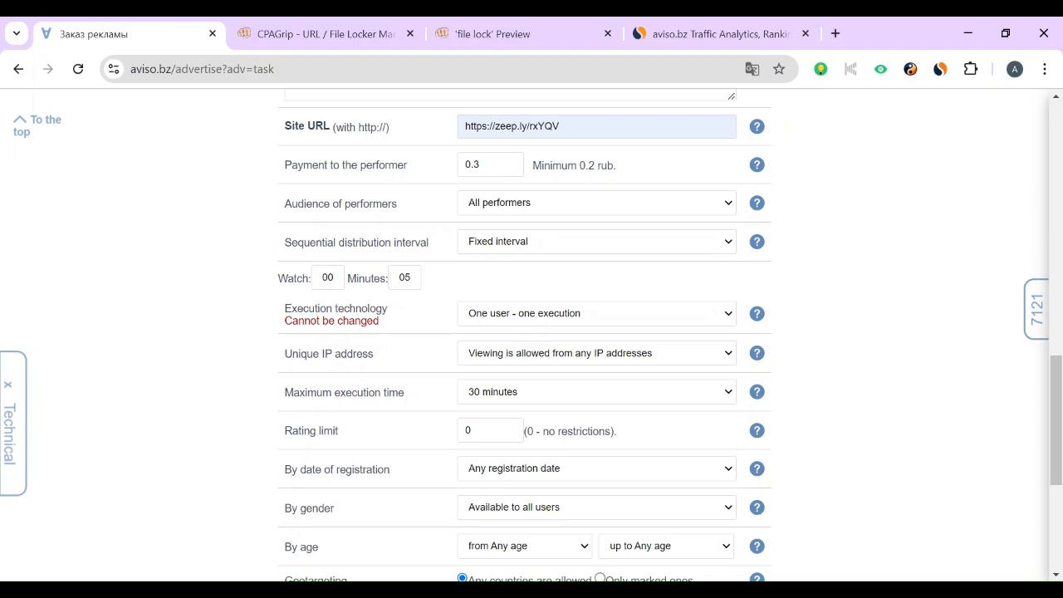
click(613, 241)
click(596, 255)
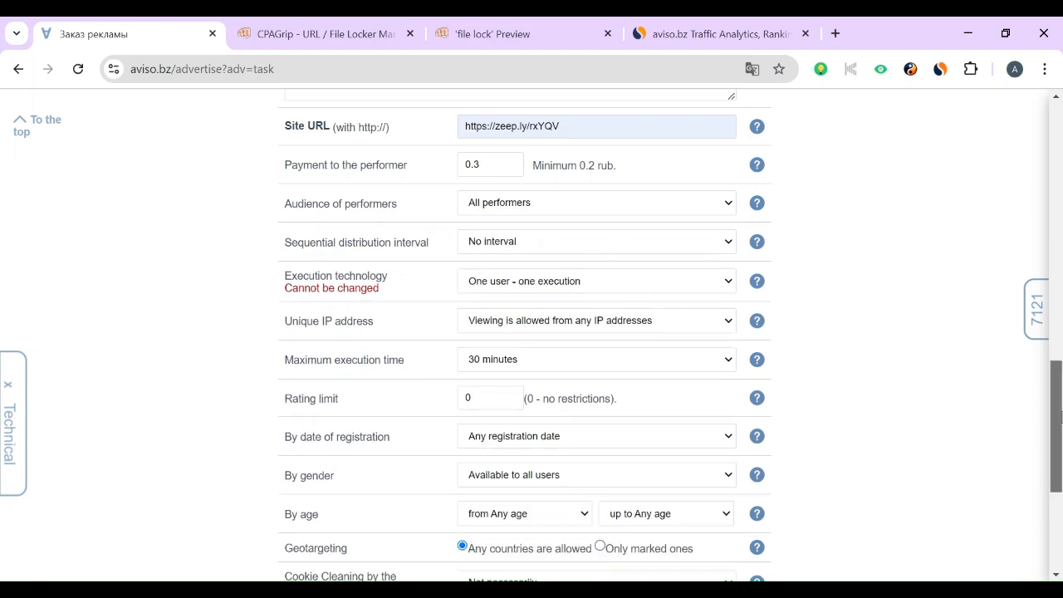
Restrict task execution to unique IP addresses only
scroll(597, 274, down, 1)
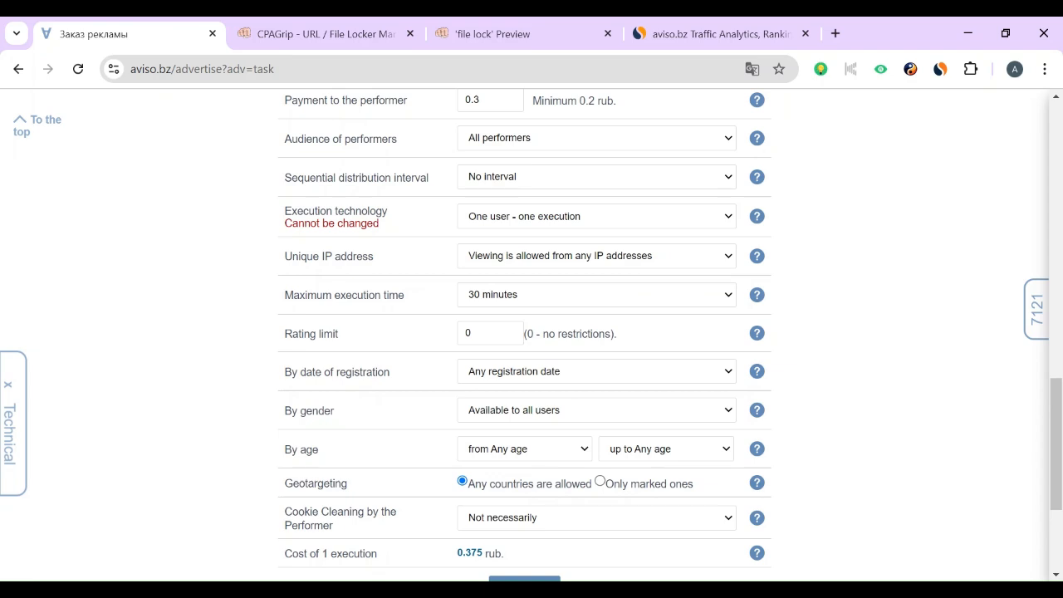
click(538, 290)
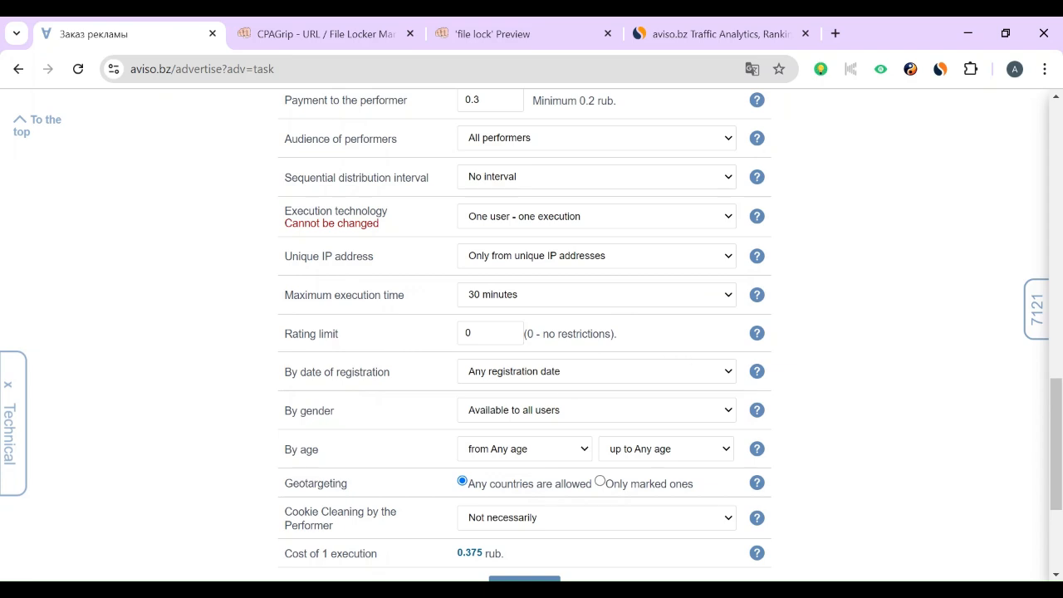
scroll(667, 362, down, 2)
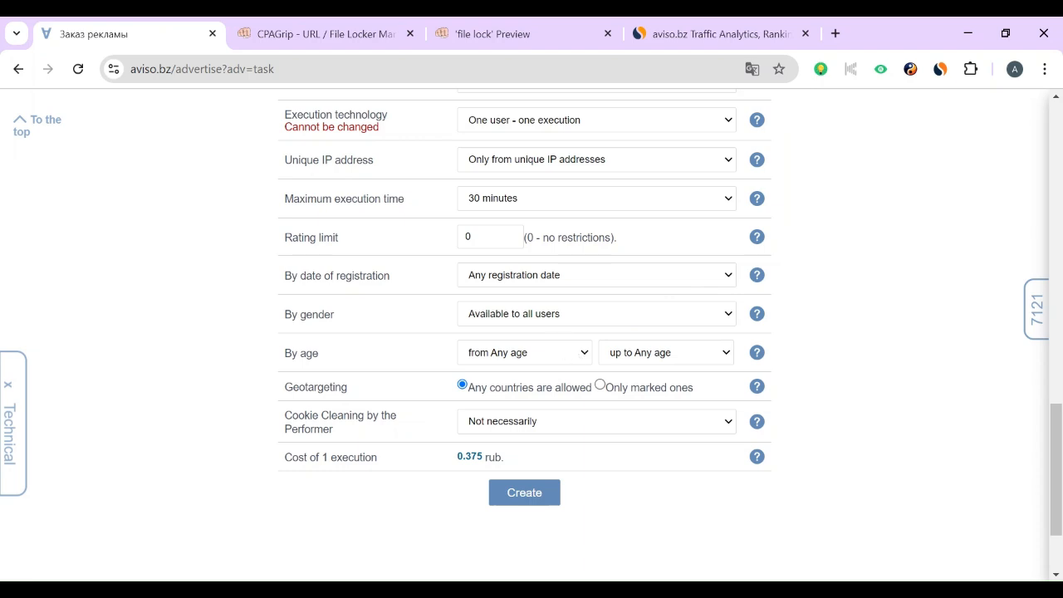
Set the performers' minimum age to 20 years old and limit geotargeting to marked countries only
click(507, 398)
click(601, 386)
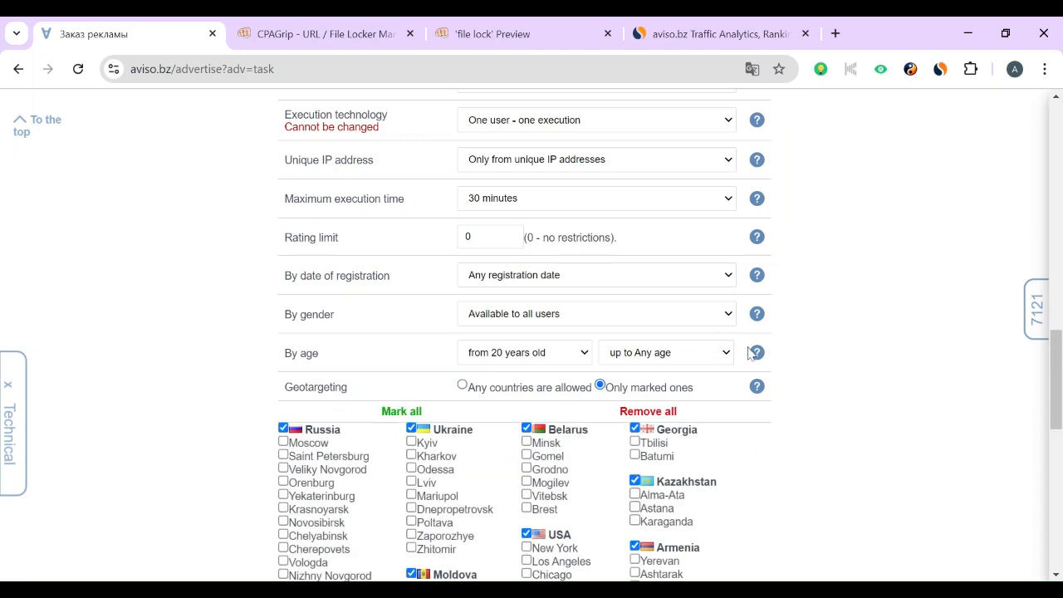
Unmark Russia, Ukraine, Moldova, Kazakhstan, Armenia and Estonia in the geotargeting list and mark all countries again
scroll(812, 435, down, 2)
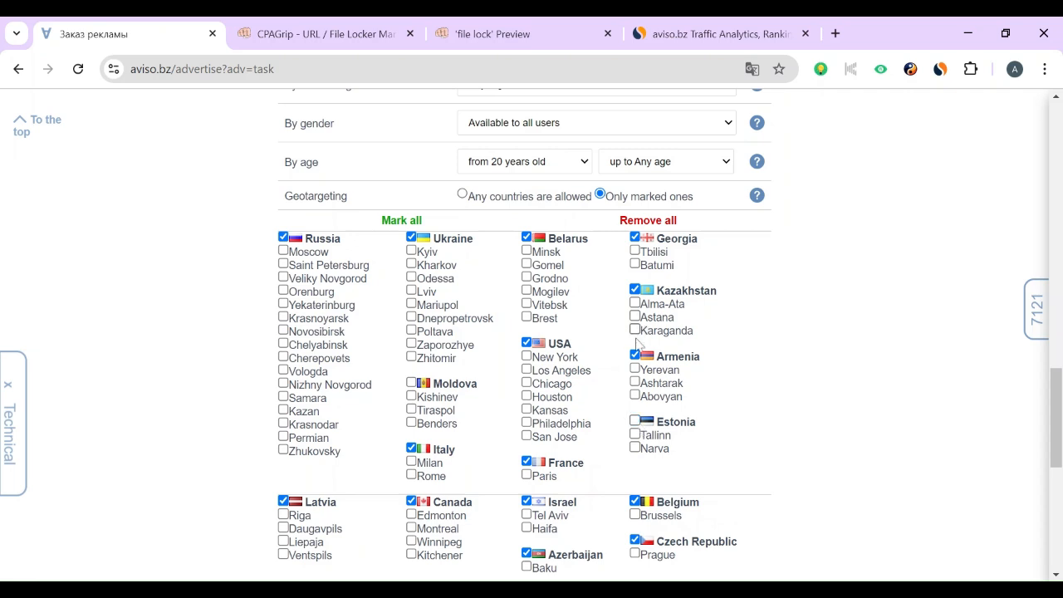
click(635, 356)
click(636, 290)
scroll(1057, 374, down, 1)
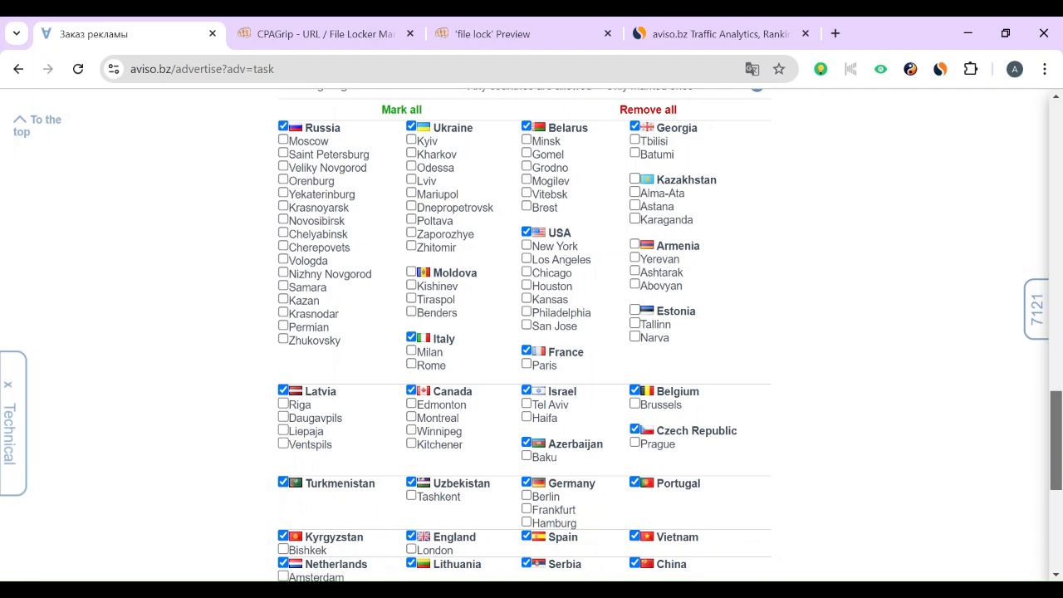
scroll(1056, 374, down, 1)
mouse_move(1060, 432)
mouse_down()
mouse_move(1060, 490)
mouse_move(1057, 359)
mouse_move(1062, 424)
mouse_up()
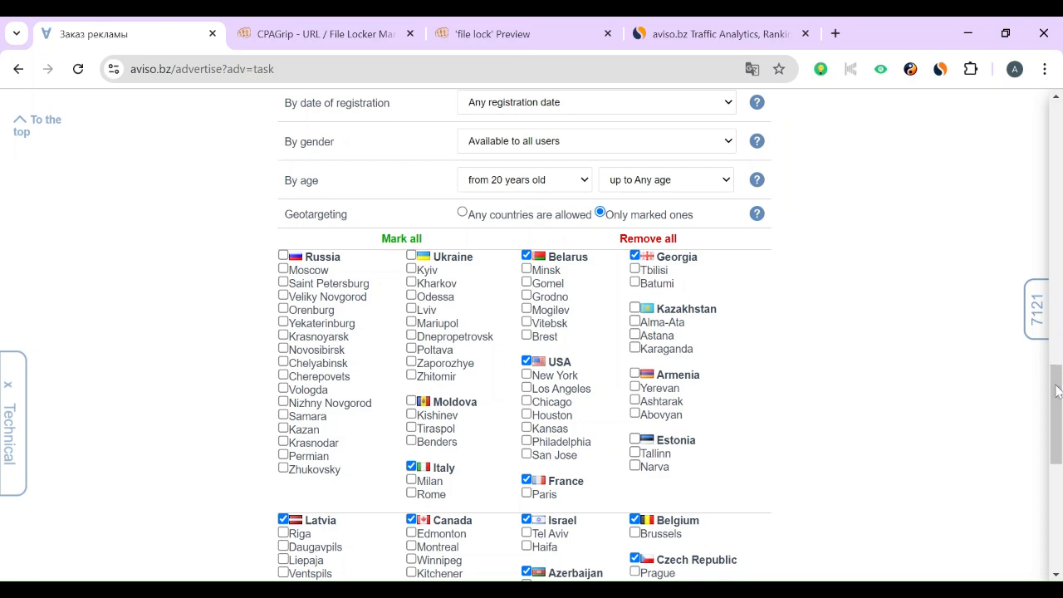
scroll(1056, 392, down, 1)
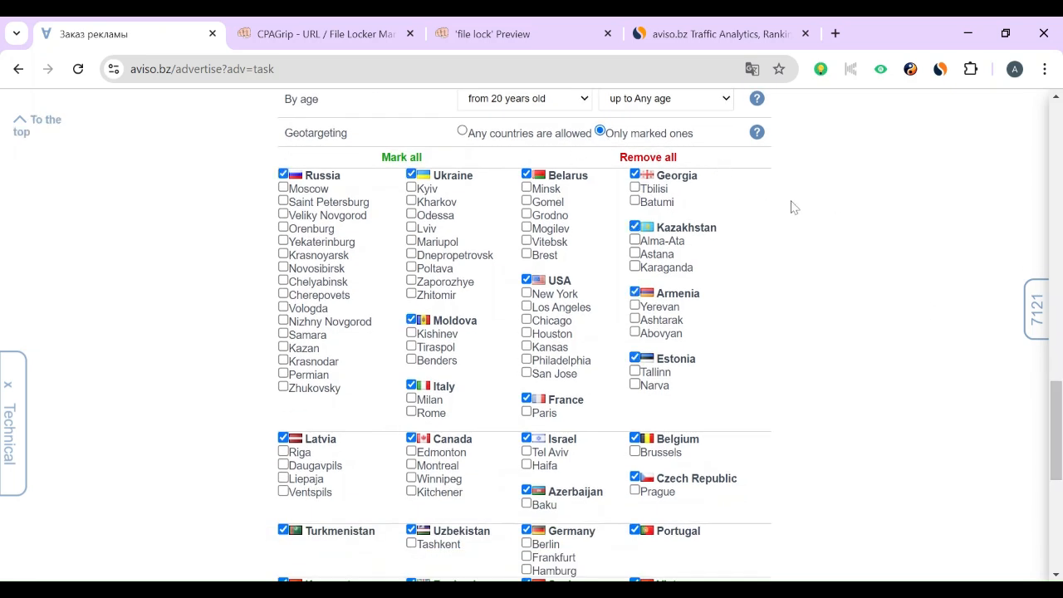
Set cookie cleaning by the performer to Required before execution
scroll(1056, 432, down, 5)
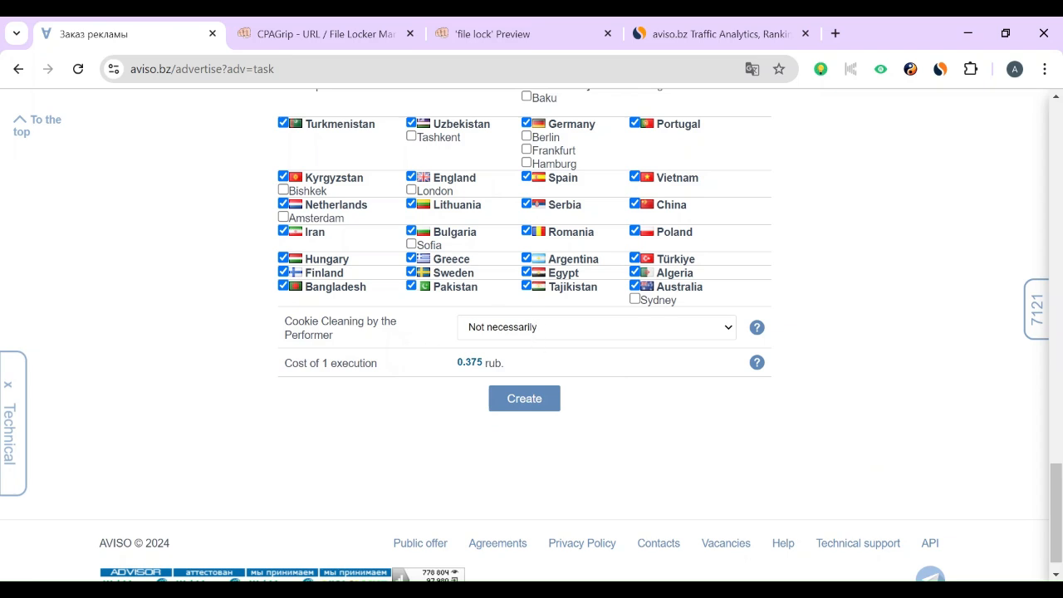
click(527, 361)
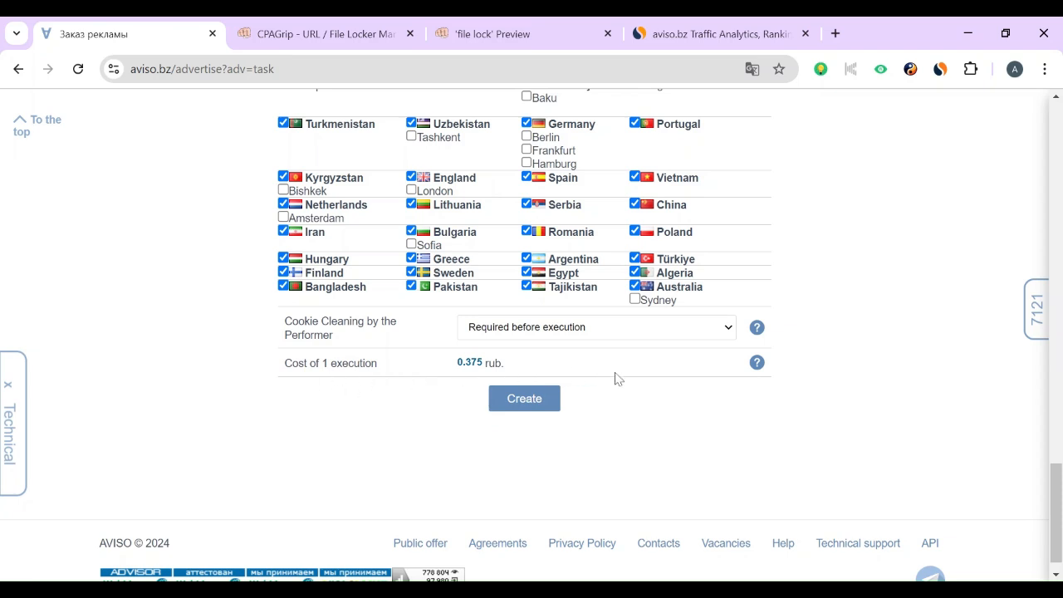
click(539, 408)
Set the execution technology so the task can be performed multiple times, and try to create the task
drag(1058, 471, 1053, 338)
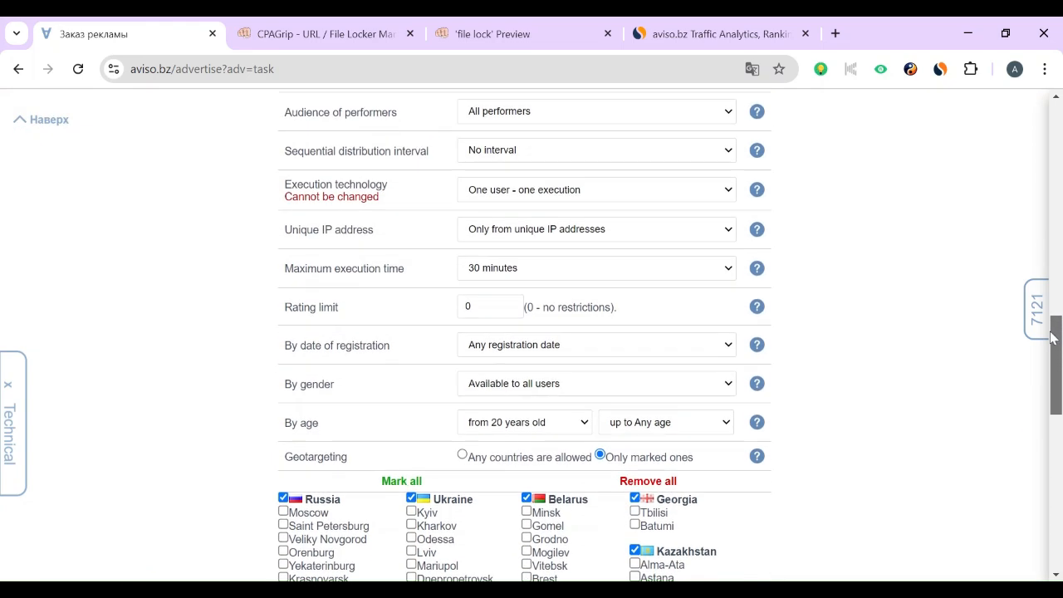
click(627, 207)
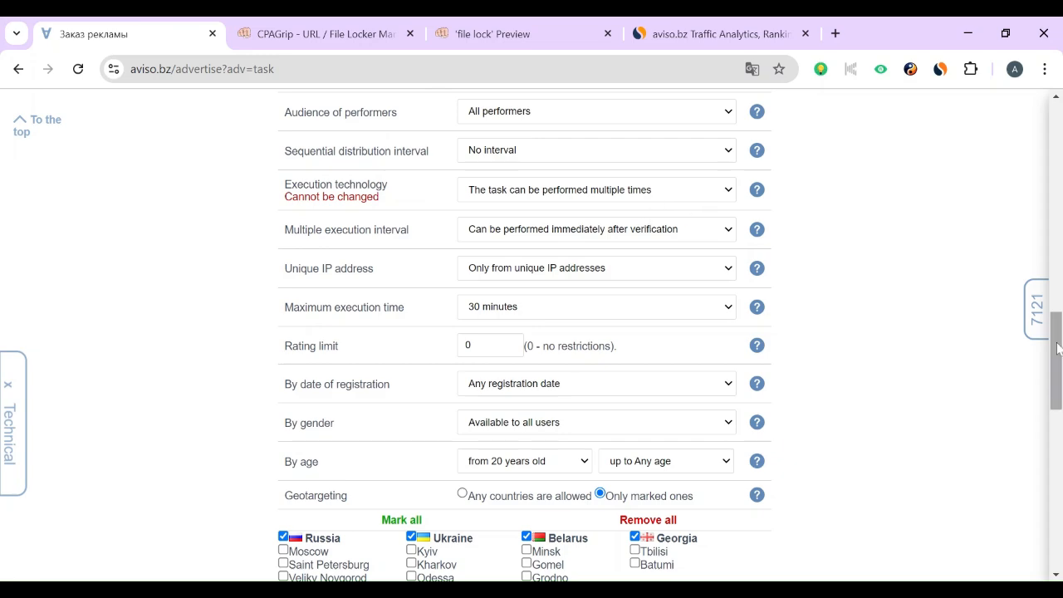
scroll(628, 448, down, 10)
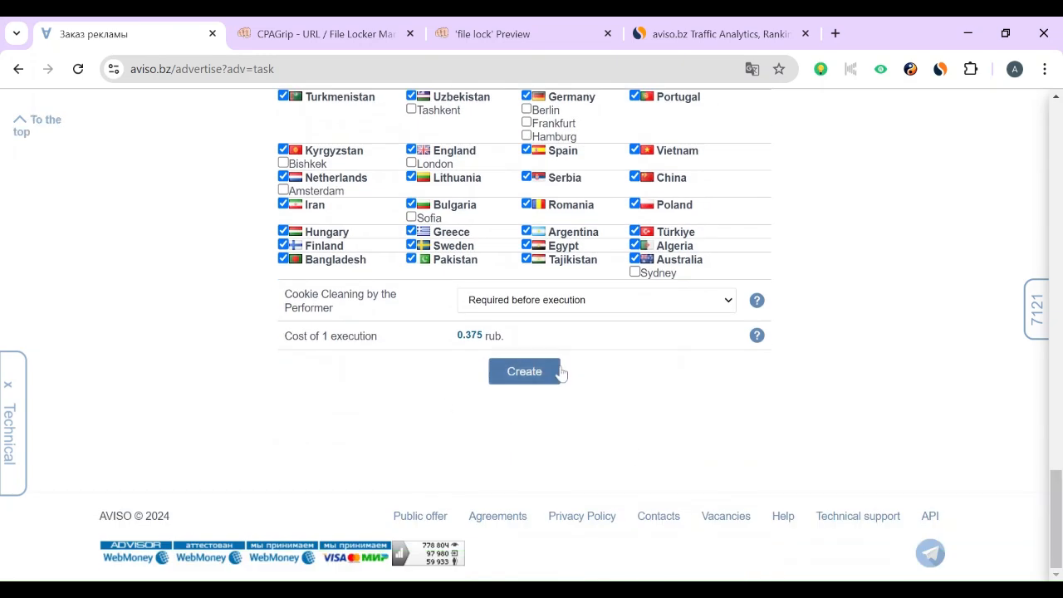
click(560, 373)
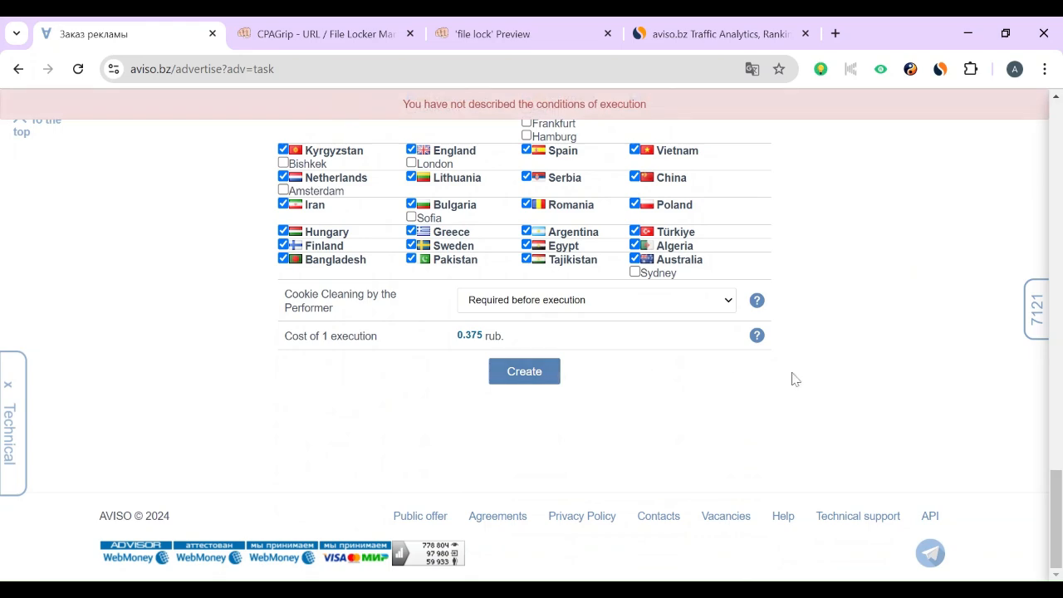
scroll(1030, 328, up, 10)
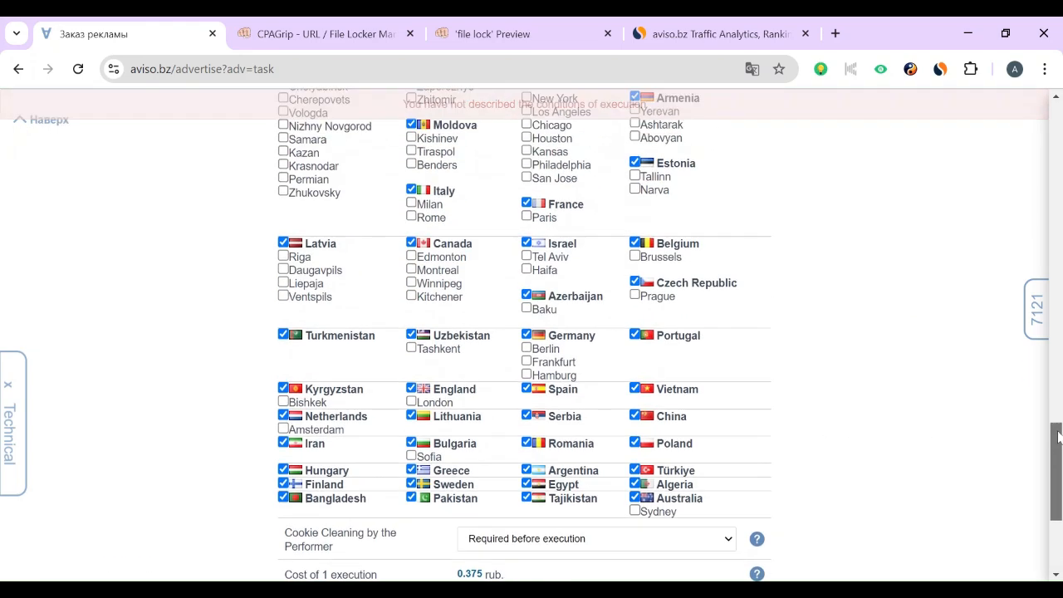
Look back over the task order form and open the management page for existing advertising tasks
scroll(1031, 328, up, 1)
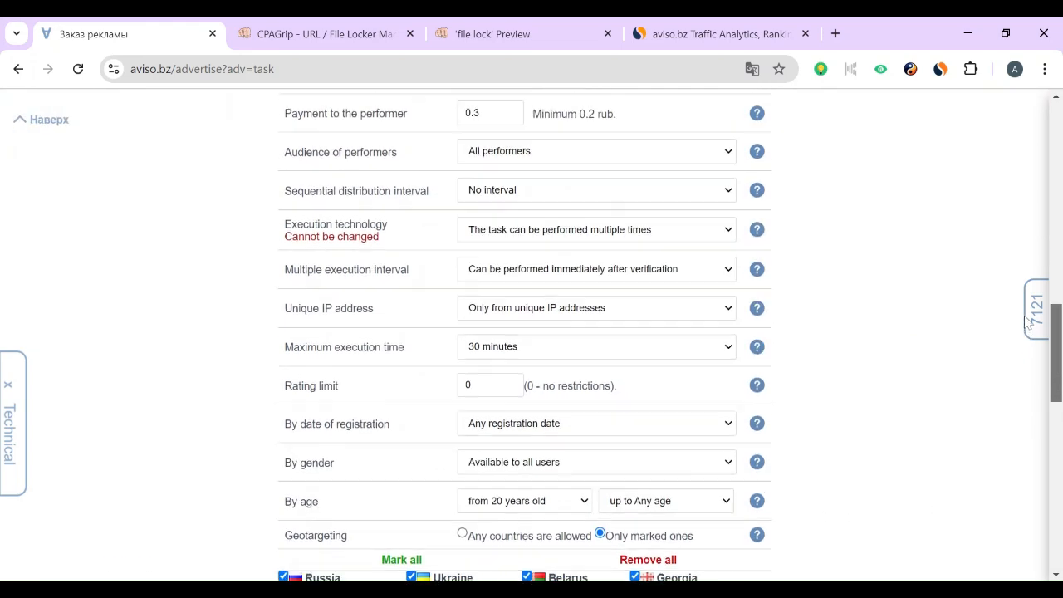
scroll(1026, 315, up, 4)
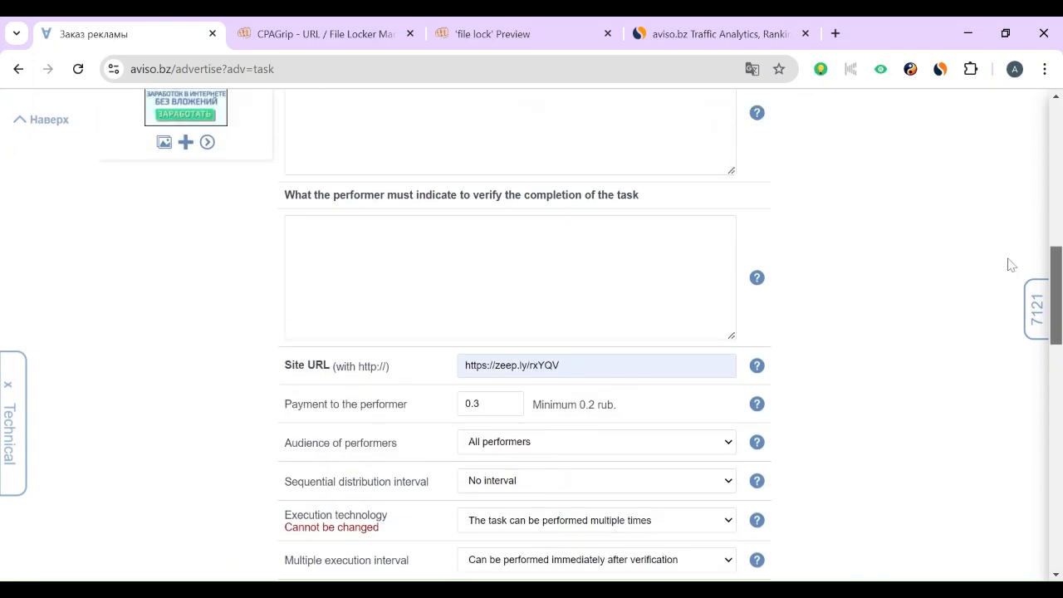
scroll(1010, 249, up, 10)
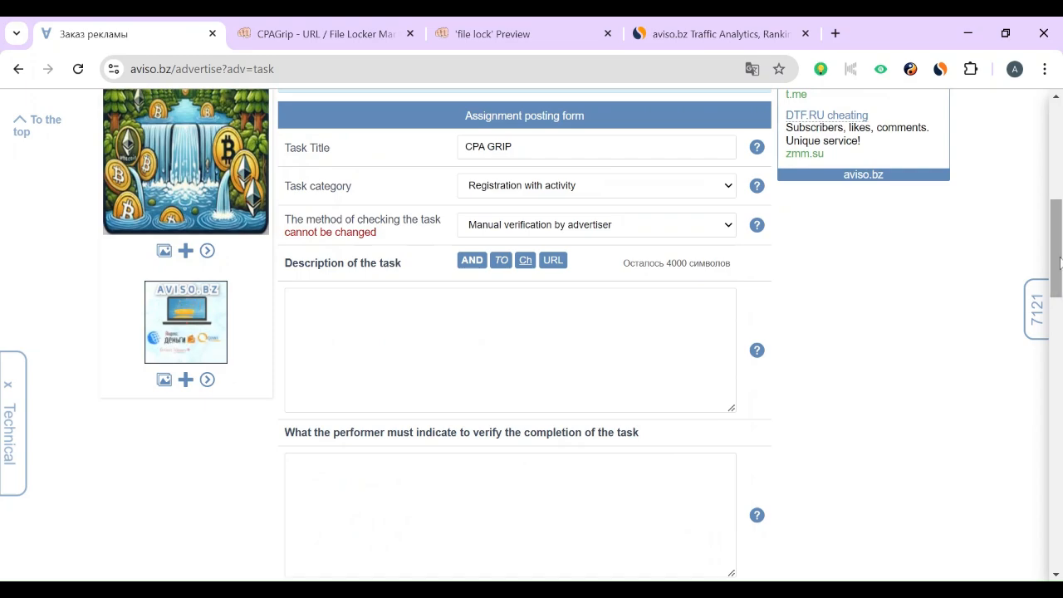
scroll(1015, 278, down, 12)
drag(1055, 365, 1046, 159)
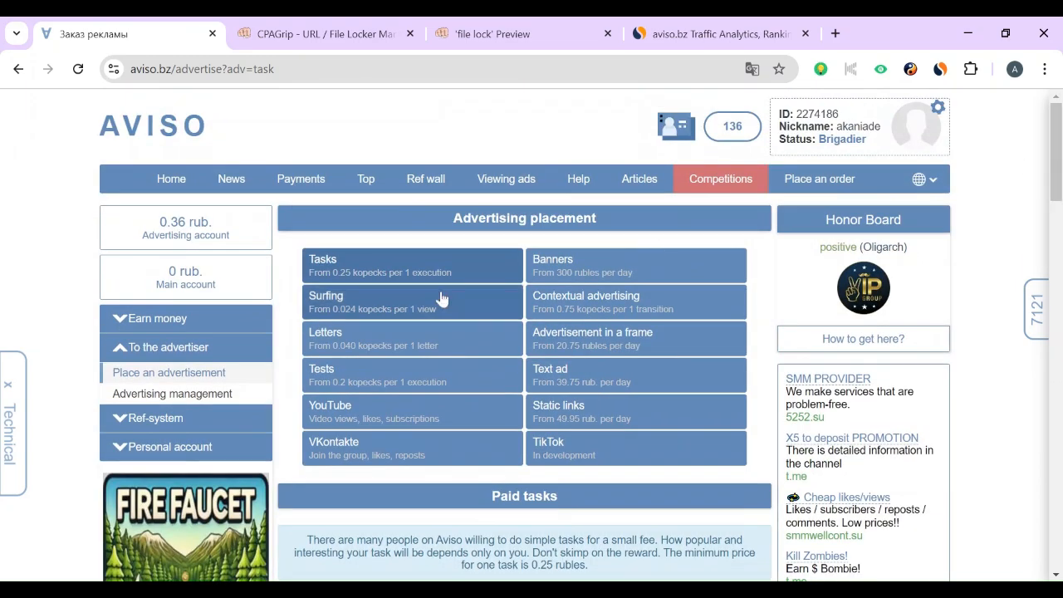
click(211, 393)
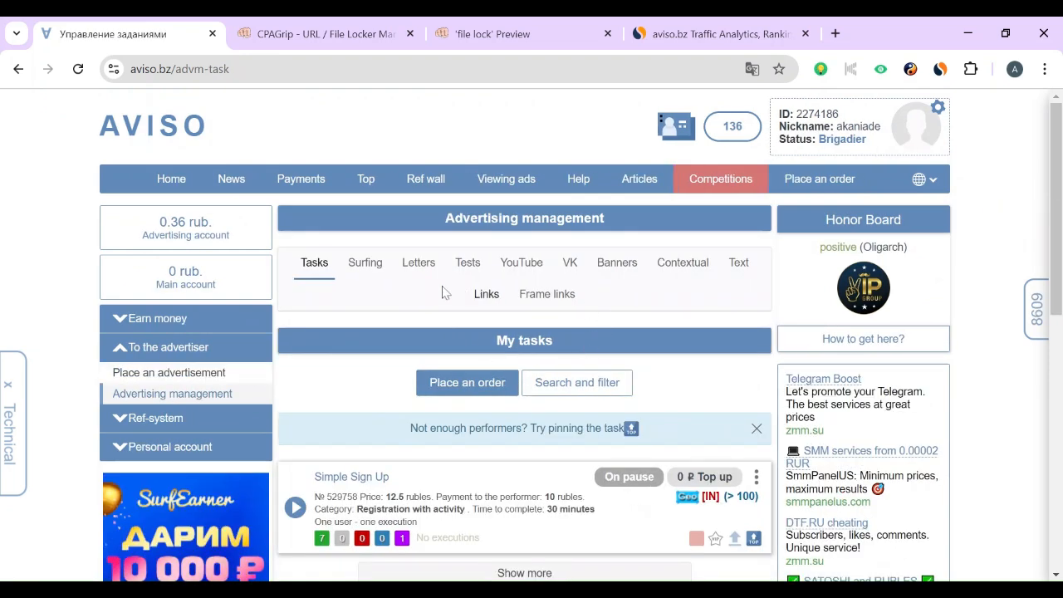
Display the description of the existing Simple Sign Up task and review its instructions, completion requirements and link
scroll(338, 389, down, 1)
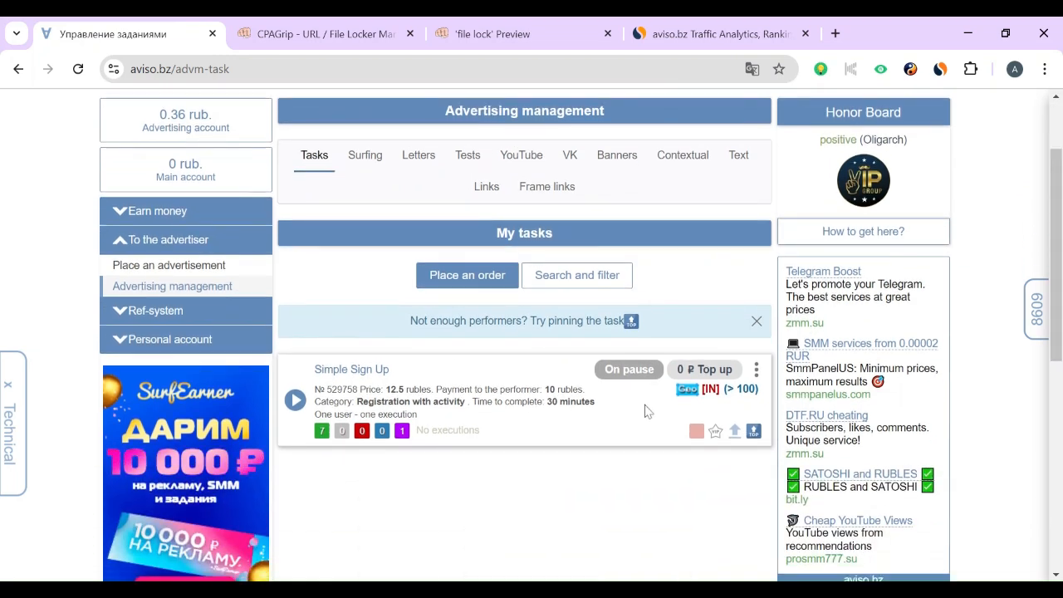
click(754, 370)
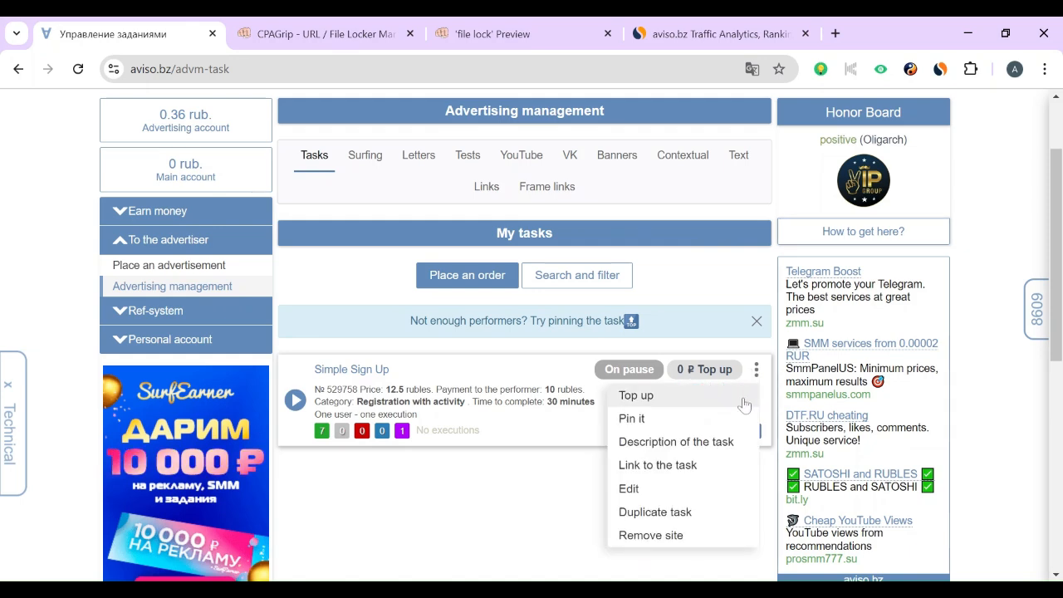
click(719, 449)
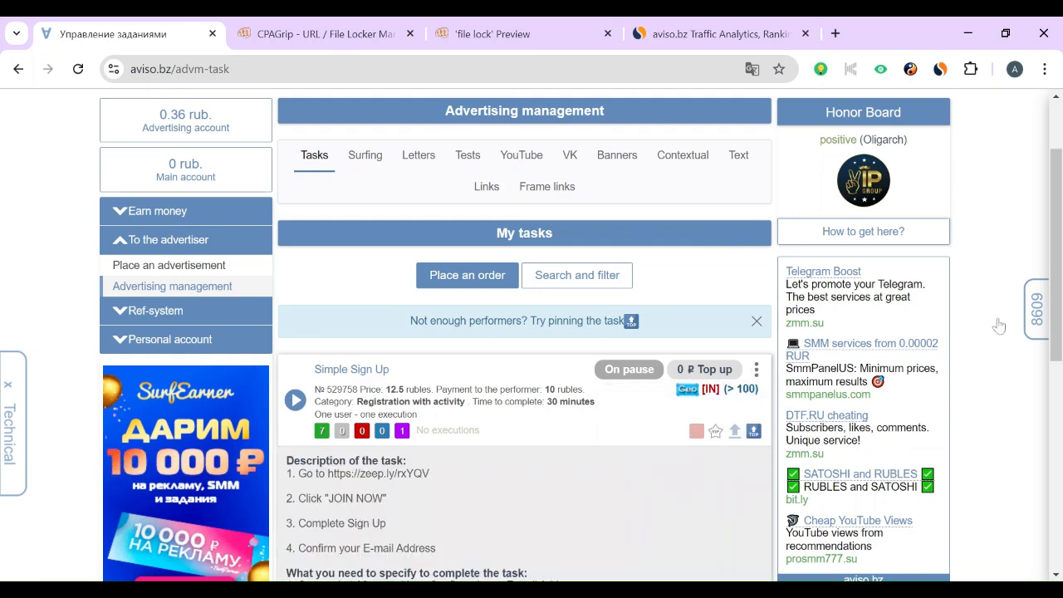
scroll(1058, 364, down, 2)
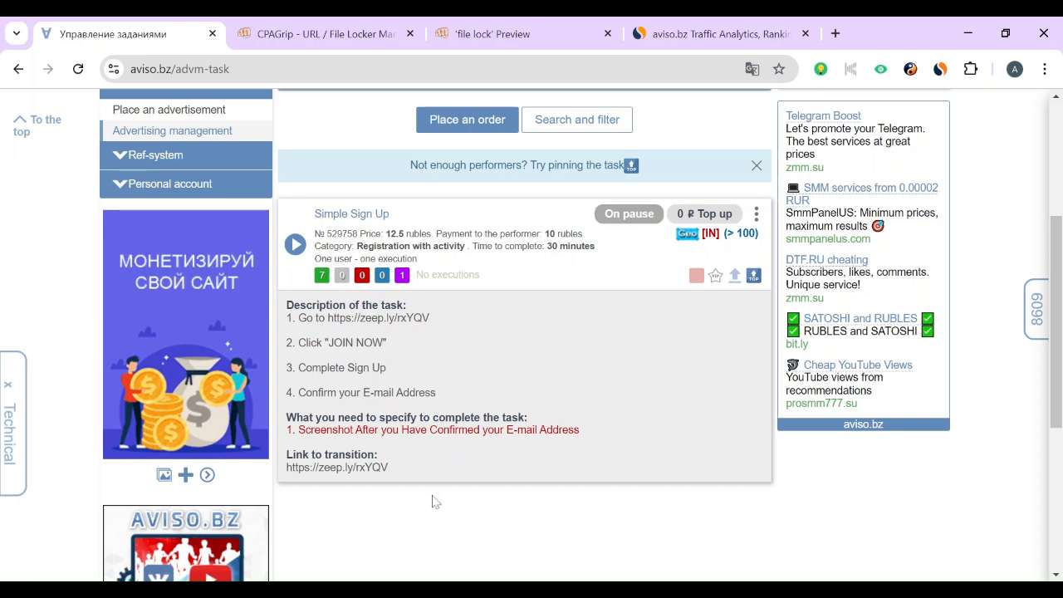
scroll(1059, 377, up, 1)
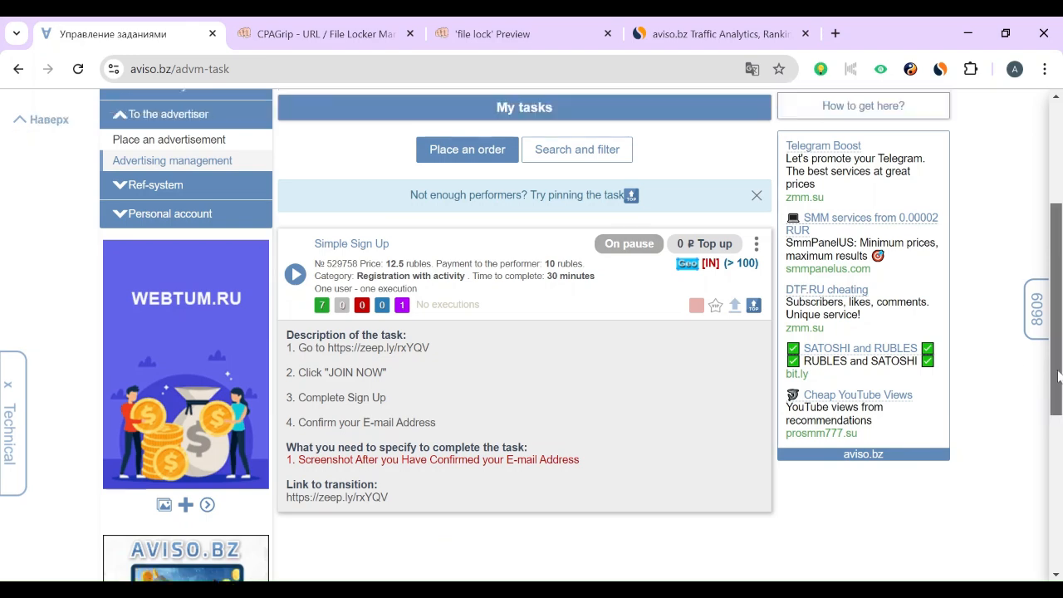
Open the top-up page for the advertising account and set the replenishment amount to 5000 rubles
scroll(1059, 376, up, 3)
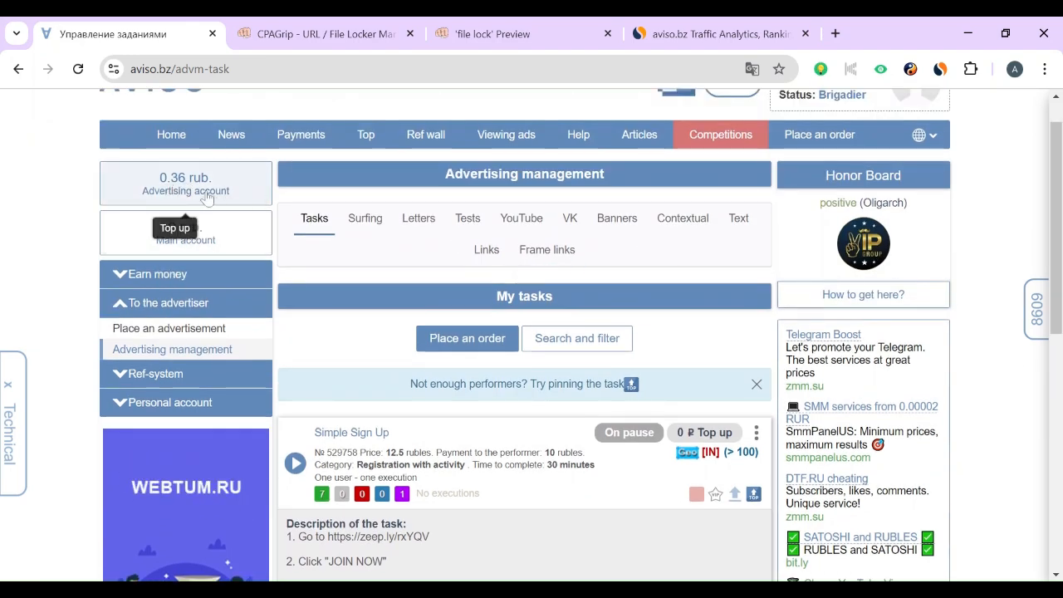
click(203, 197)
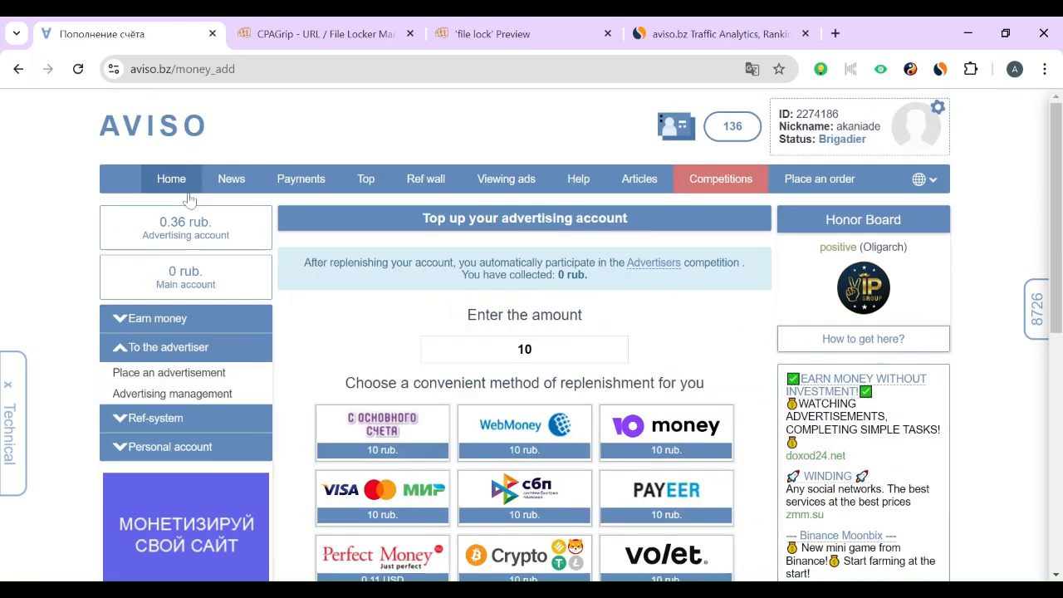
scroll(1059, 276, down, 2)
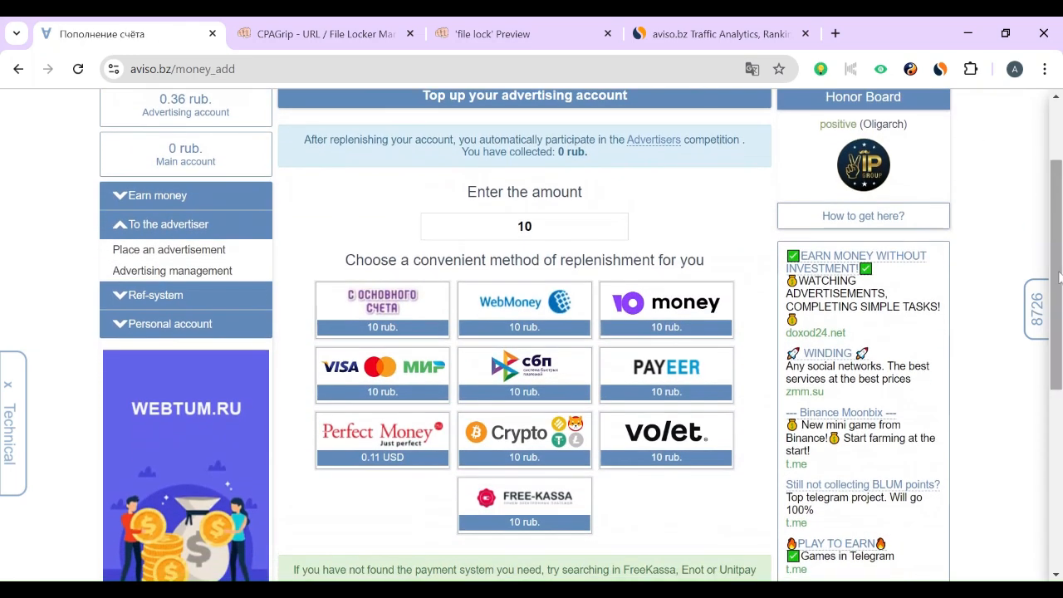
double_click(526, 227)
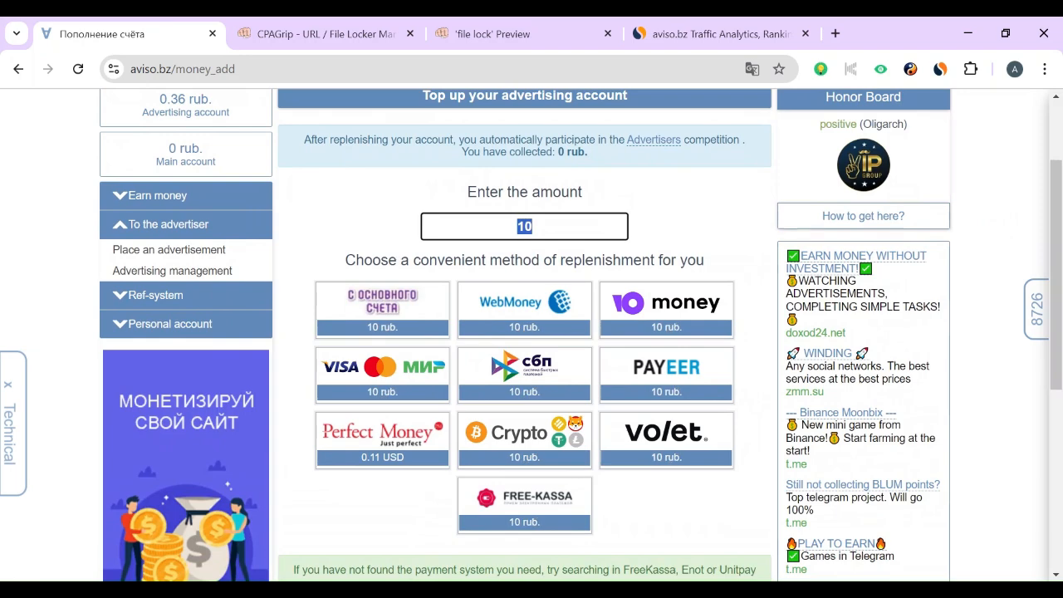
text(5000)
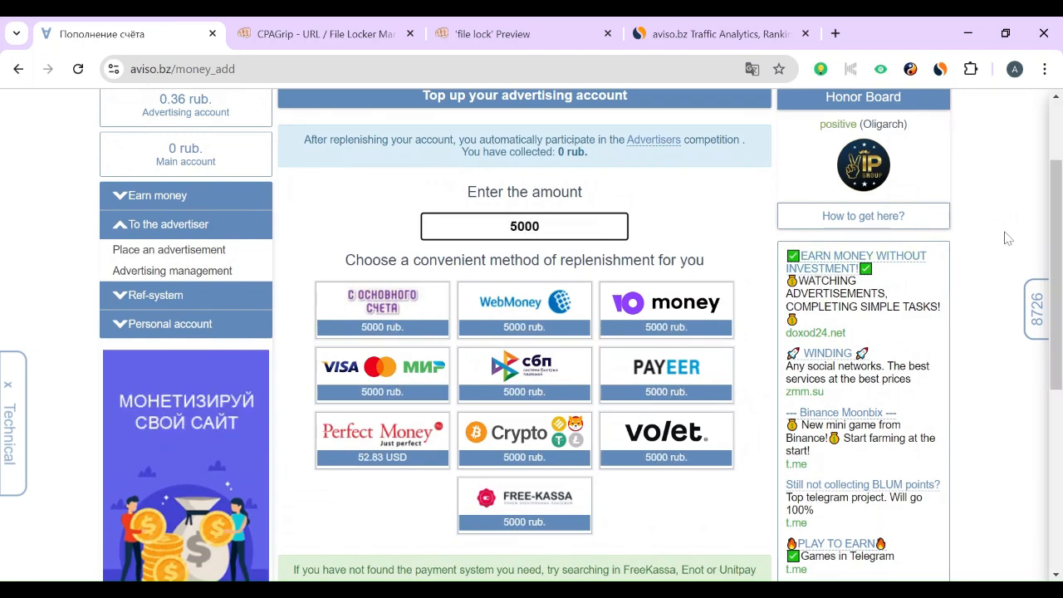
Choose Crypto as the replenishment method and select Tether (USDT) as the cryptocurrency for the order
scroll(1057, 249, down, 1)
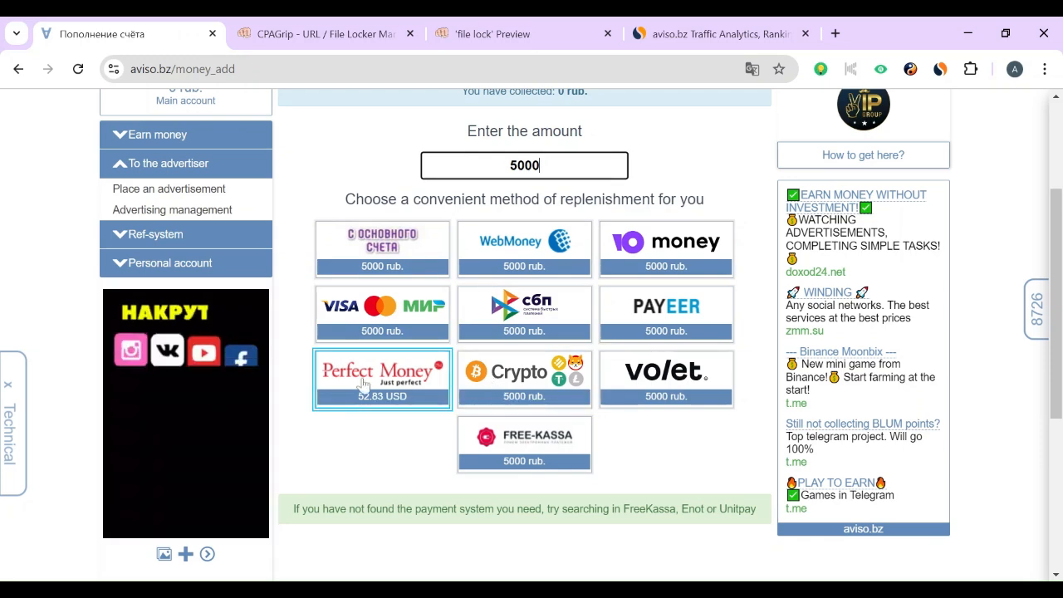
click(509, 390)
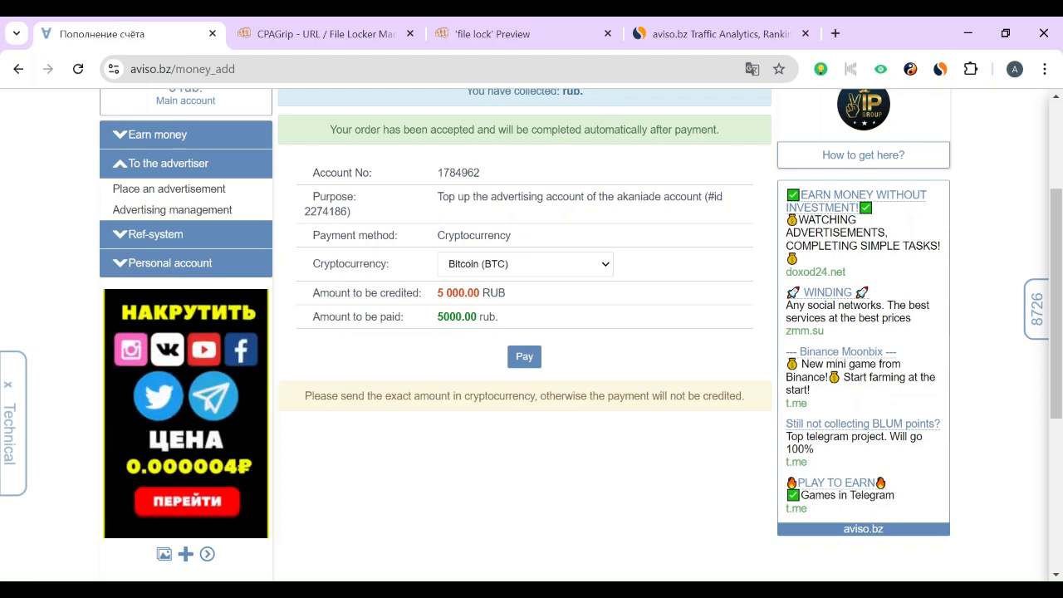
click(502, 430)
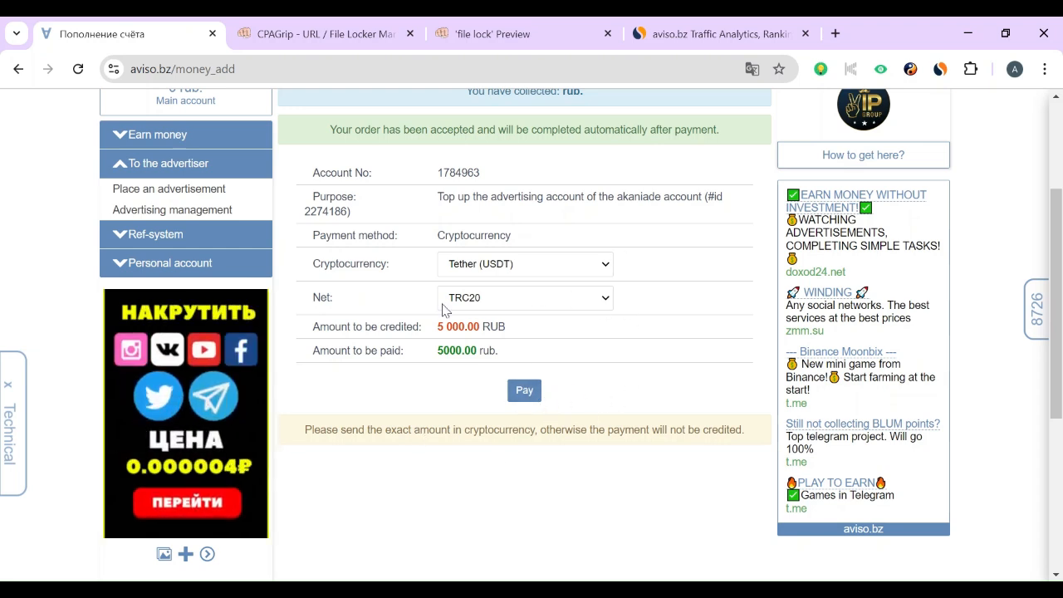
drag(1057, 266, 1060, 178)
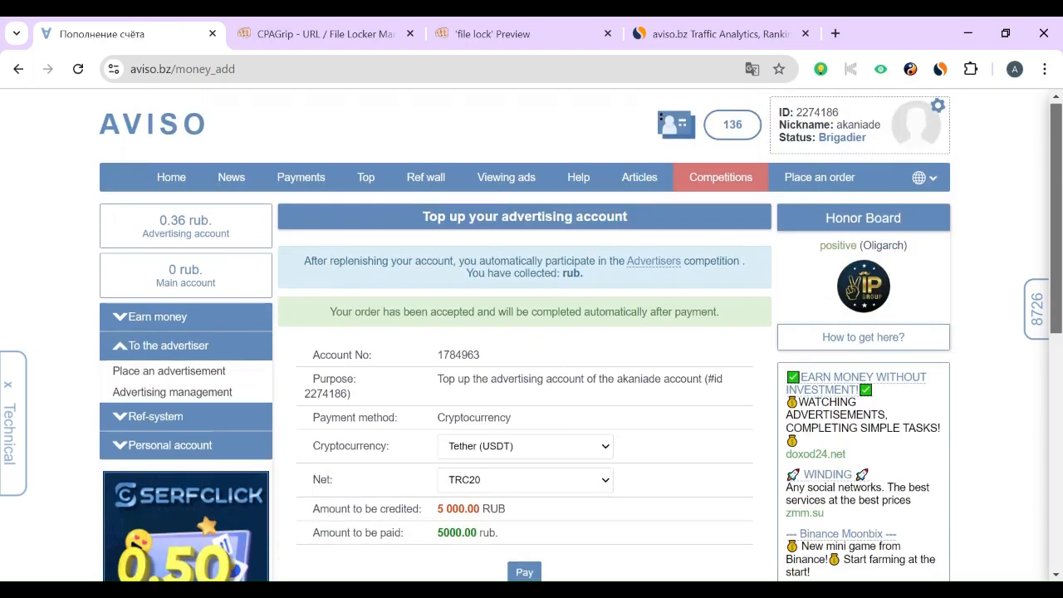